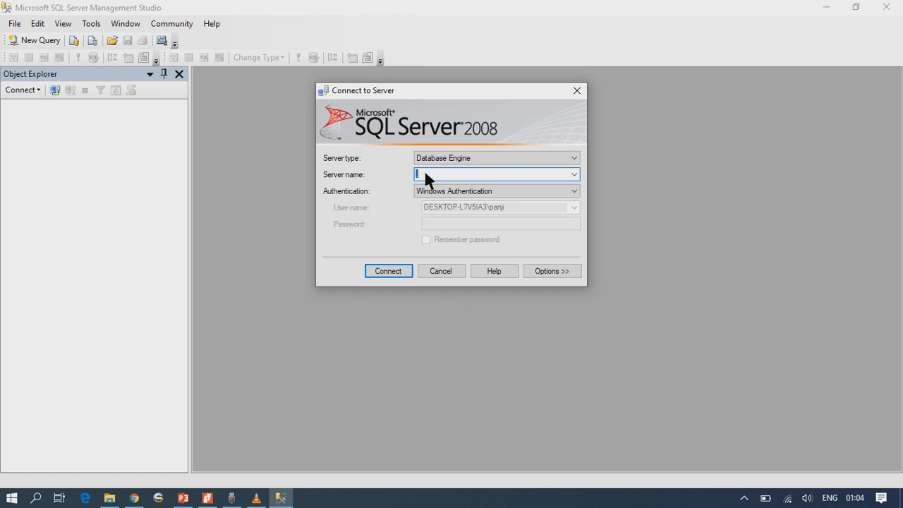
Connect to the local database engine server using Windows Authentication.
left_click(394, 272)
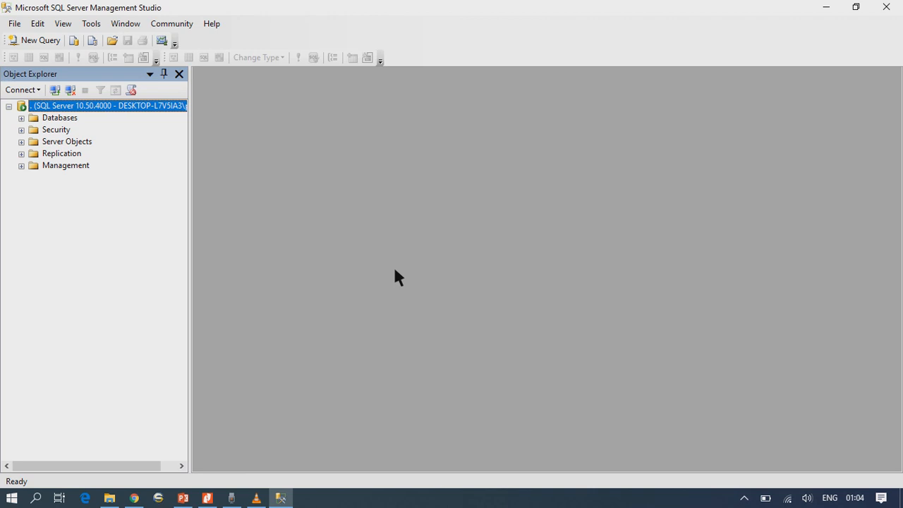
Review the start of Modul 2 in the Nitro Pro practicum PDF and the Prakt Modul 2 slide in PowerPoint.
left_click(218, 500)
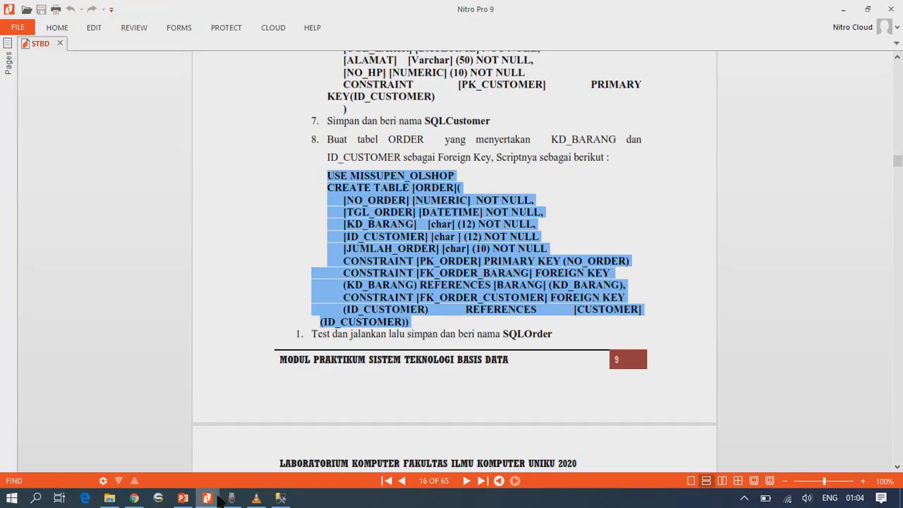
left_click(724, 112)
left_click_drag(898, 161, 898, 140)
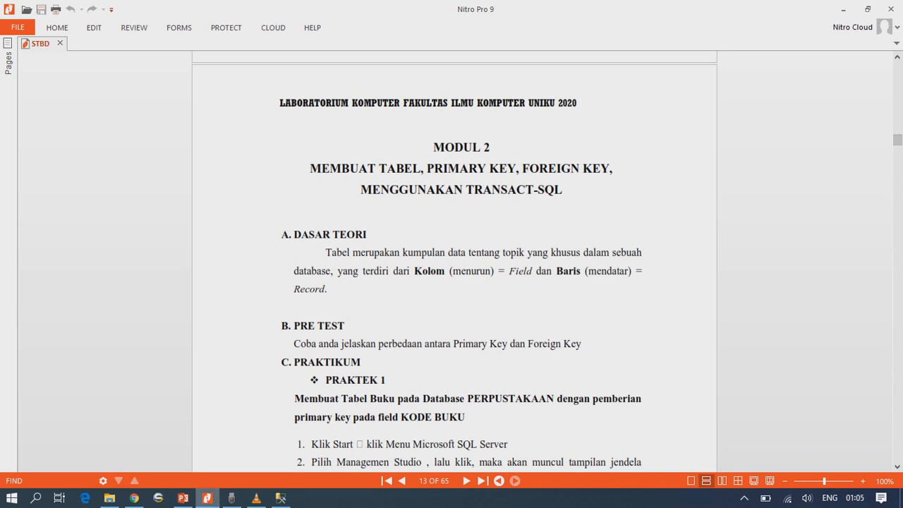
mouse_move(289, 498)
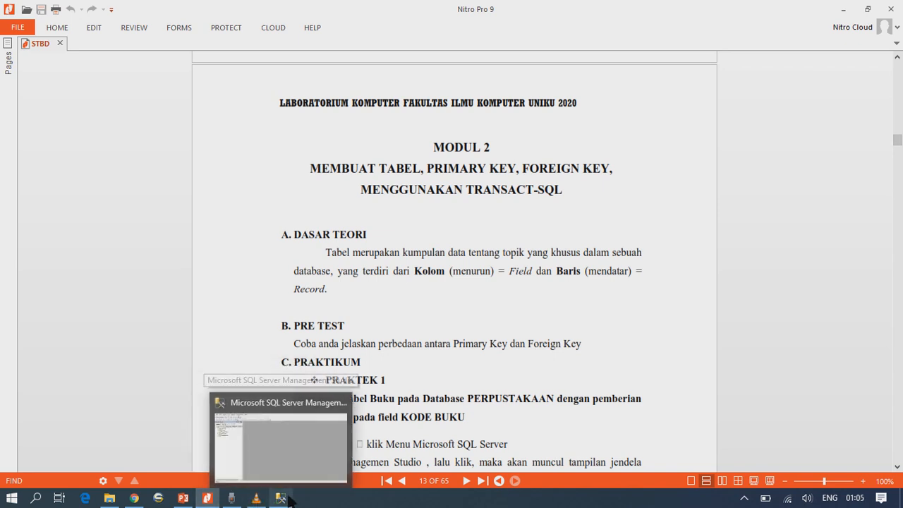
left_click(183, 498)
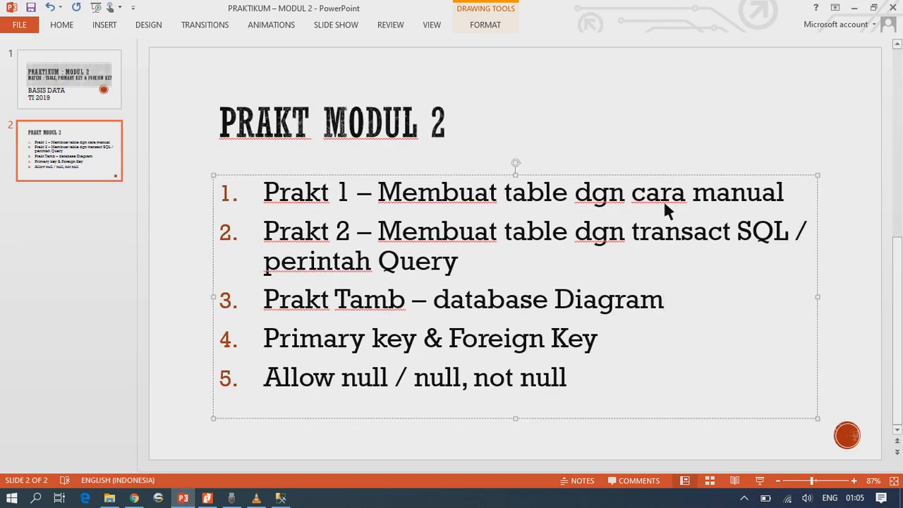
key("alt+Tab")
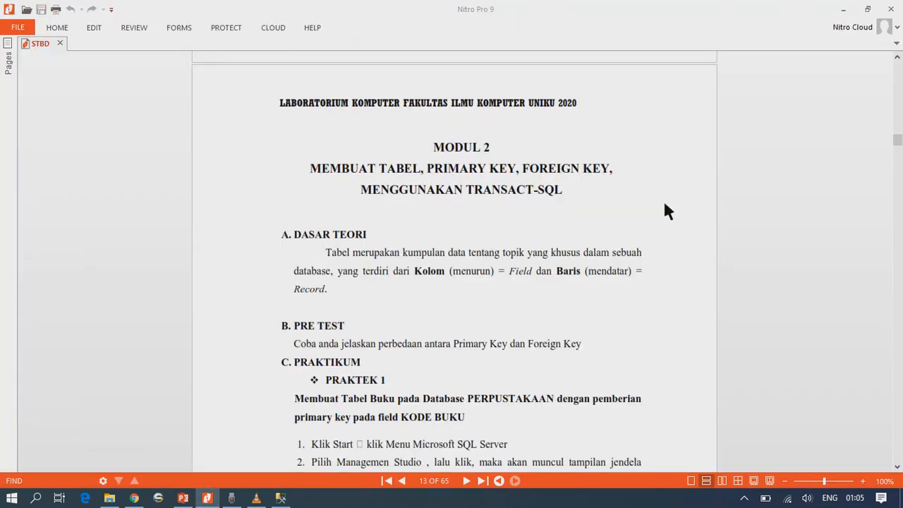
key("alt+Tab")
key("alt+Tab")
left_click(667, 211)
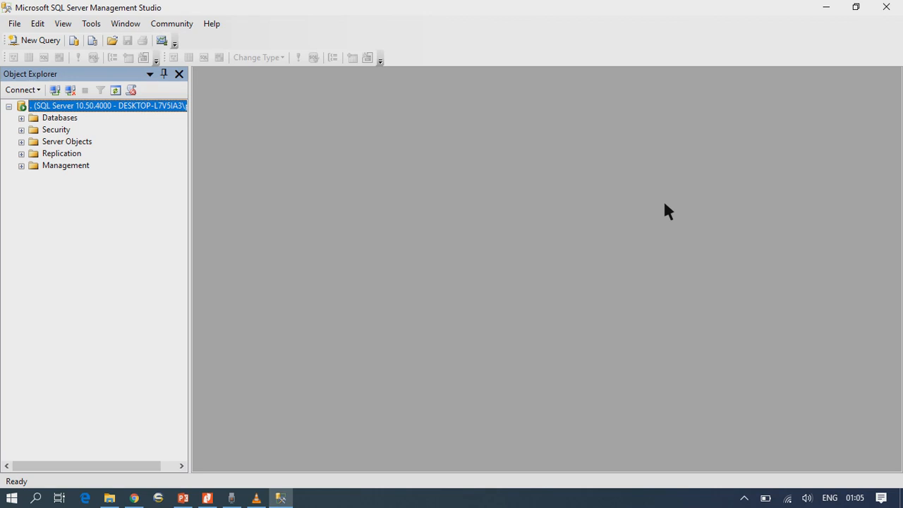
Start a new database on the server and name it Perpustakaan, as given in the Praktek 1 instructions of the PDF.
left_click(21, 118)
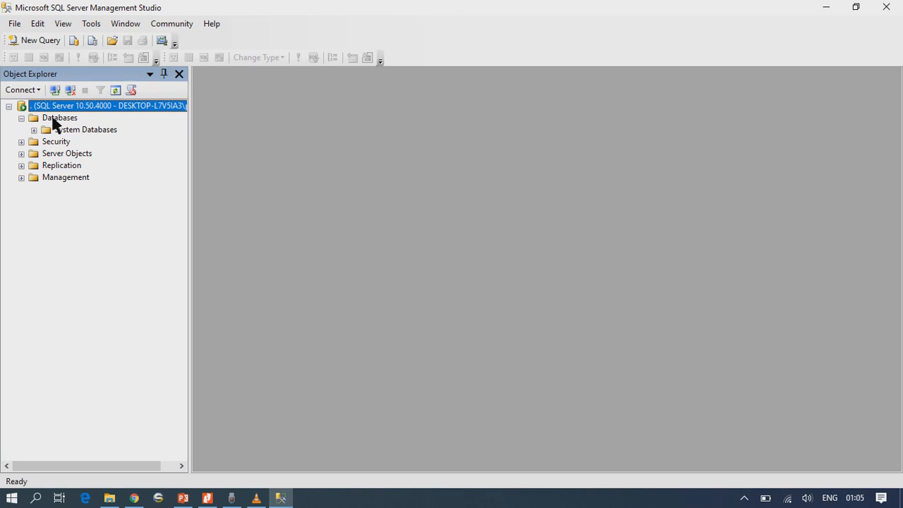
right_click(53, 120)
left_click(92, 128)
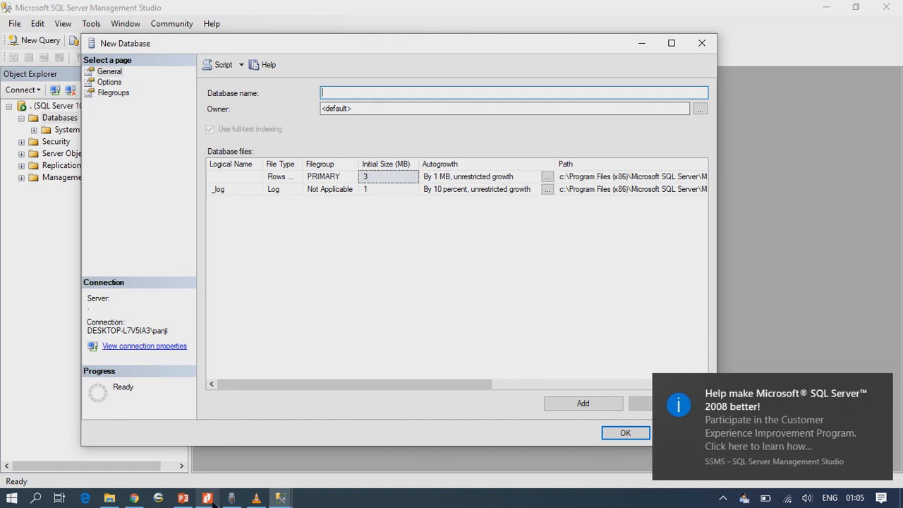
left_click(208, 498)
scroll(213, 503, "down", 3)
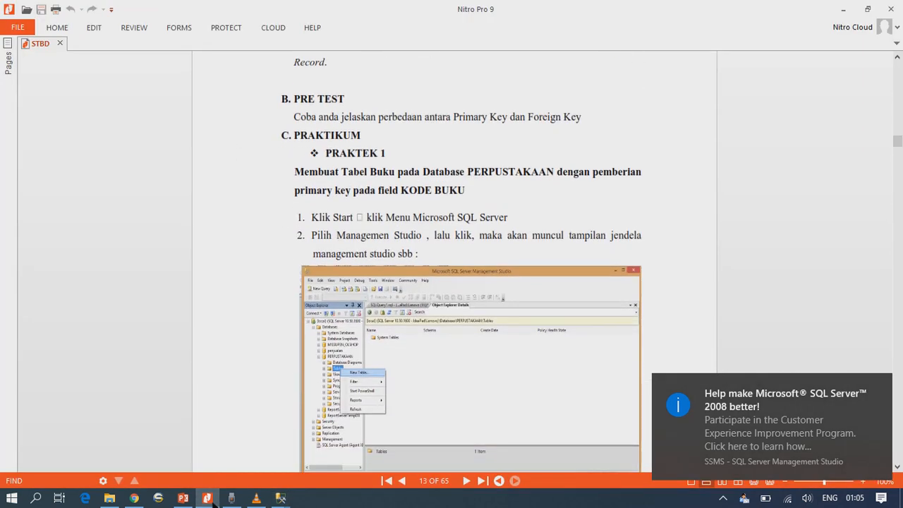
key("alt+Tab")
type("Perpustakaan")
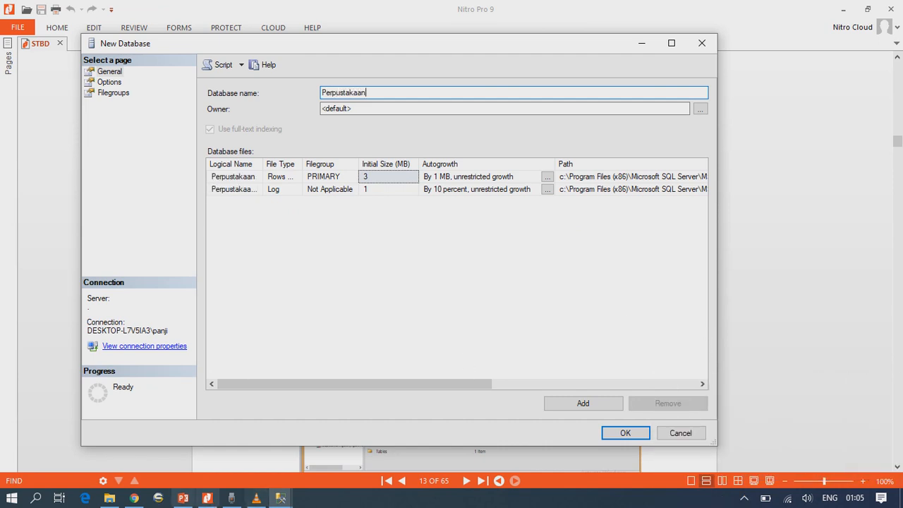
Switch to File Explorer and copy the path of the 1.Manual folder, D:\PRAKTEK_SBD\1.Manual.
left_click(119, 498)
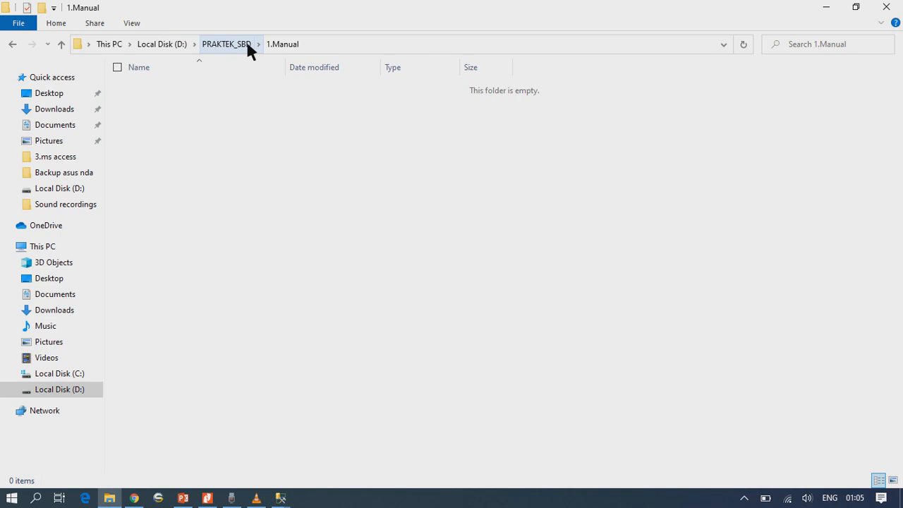
left_click(723, 44)
key("ctrl+c")
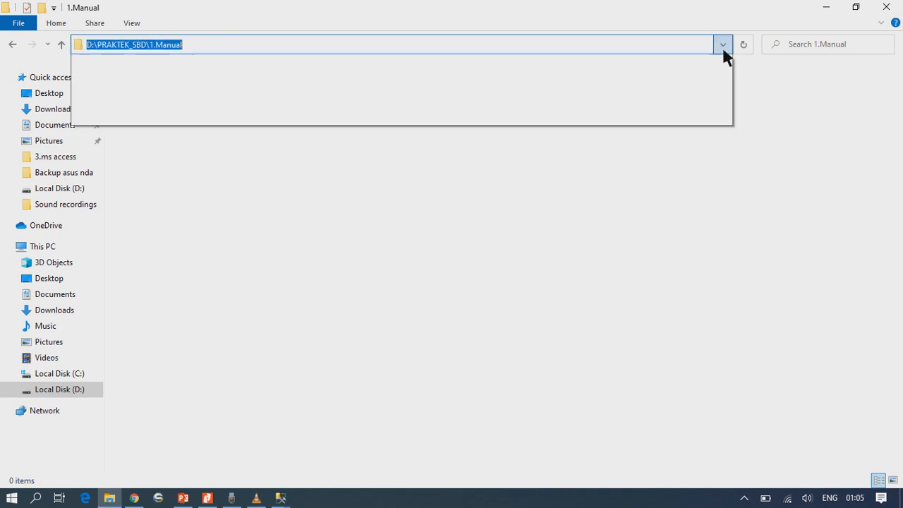
left_click(723, 45)
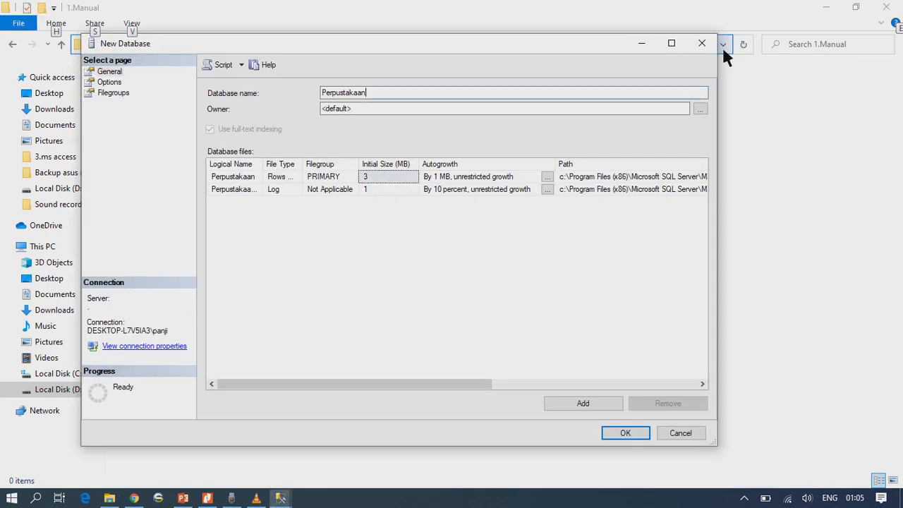
Set the paths of both the data and log files to D:\PRAKTEK_SBD\1.Manual and create the database.
left_click(575, 177)
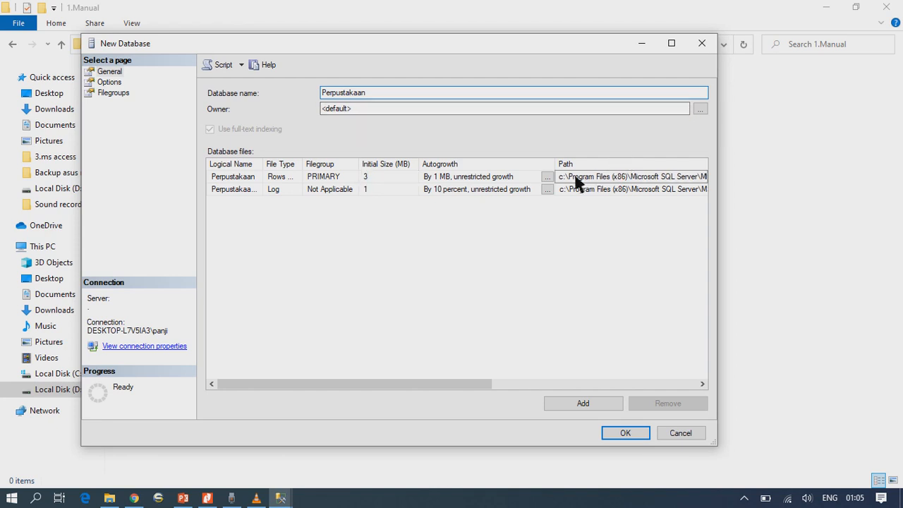
left_click(575, 177)
key("ctrl+v")
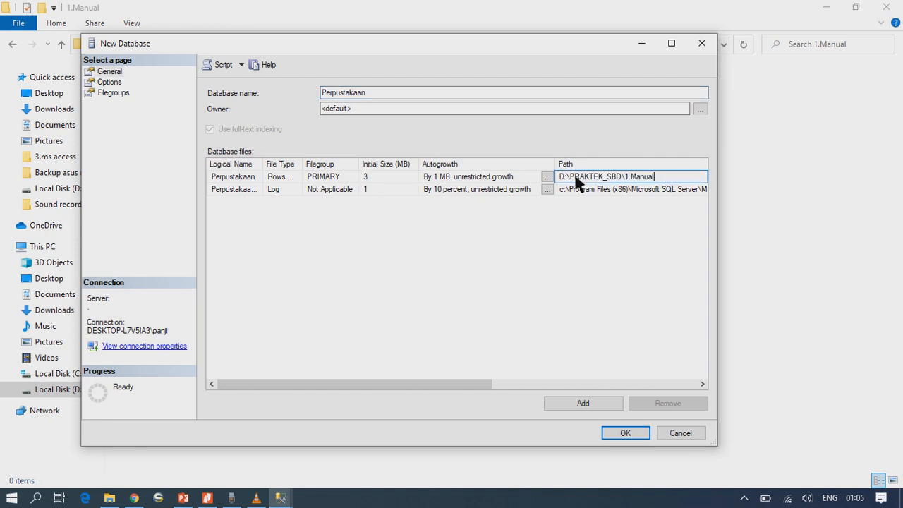
left_click(574, 187)
key("ctrl+a")
key("ctrl+v")
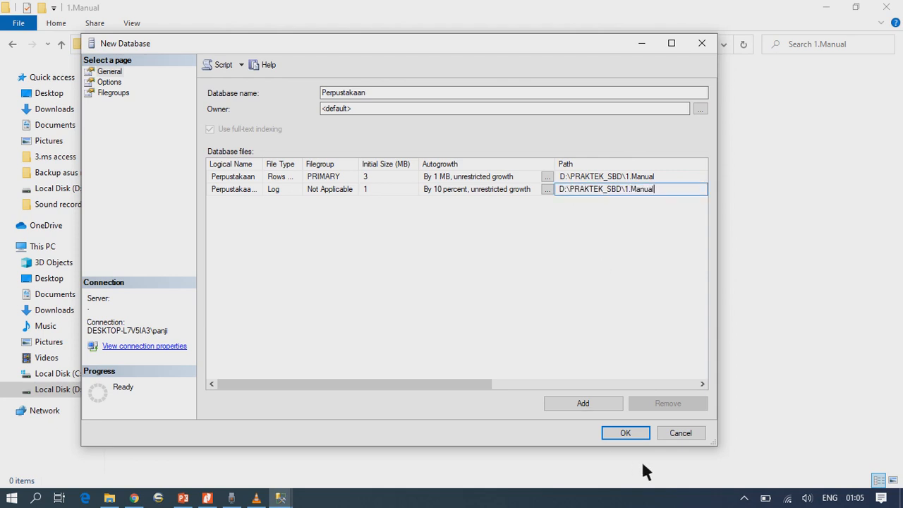
left_click(626, 434)
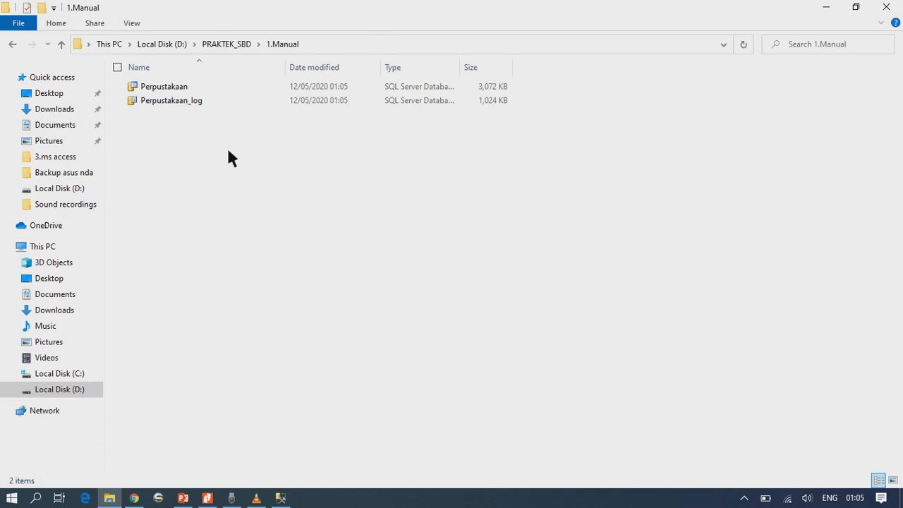
key("alt+Tab")
key("alt+Tab")
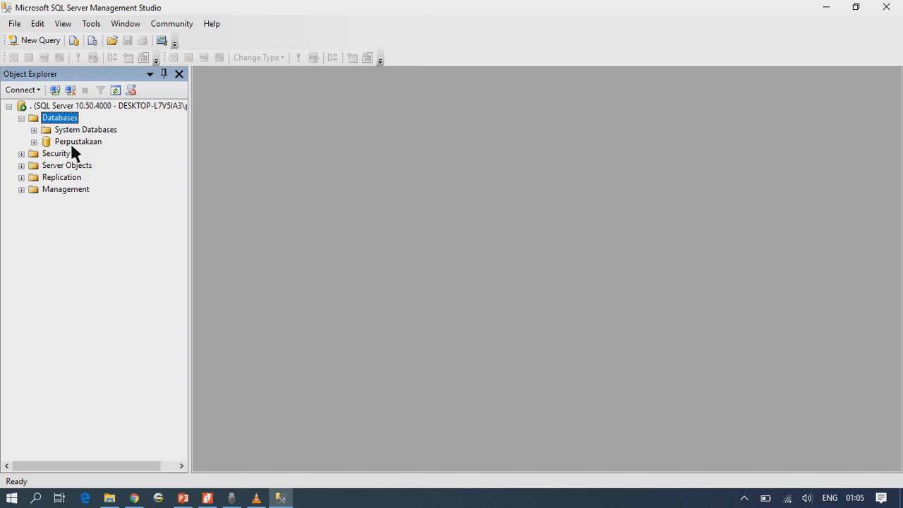
Start designing a new table in the Perpustakaan database.
left_click(34, 142)
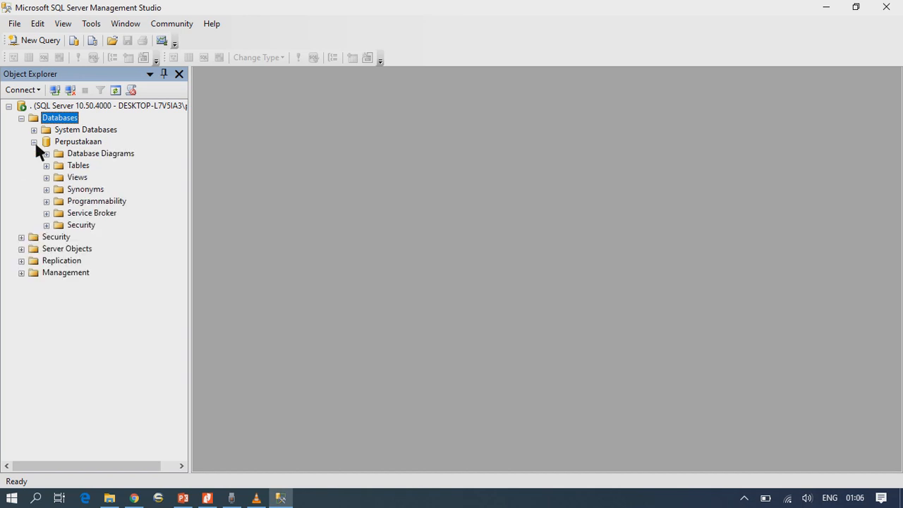
right_click(80, 168)
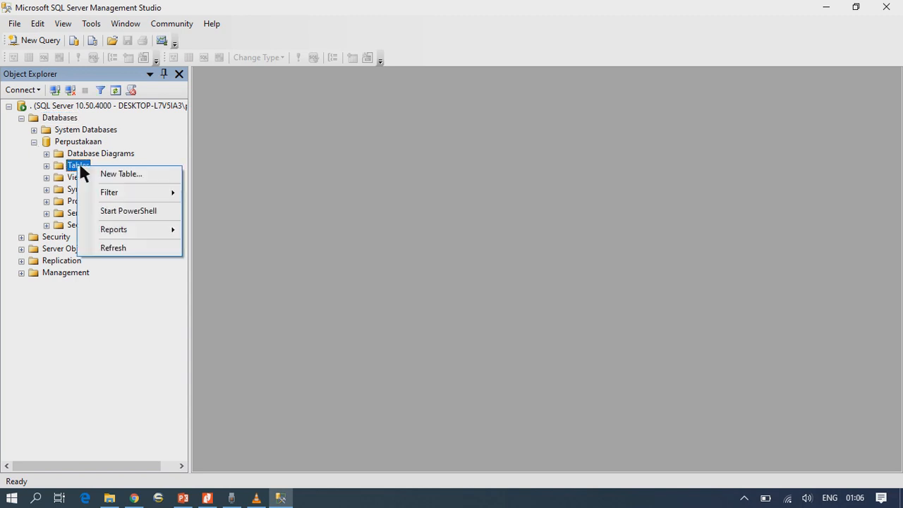
left_click(134, 175)
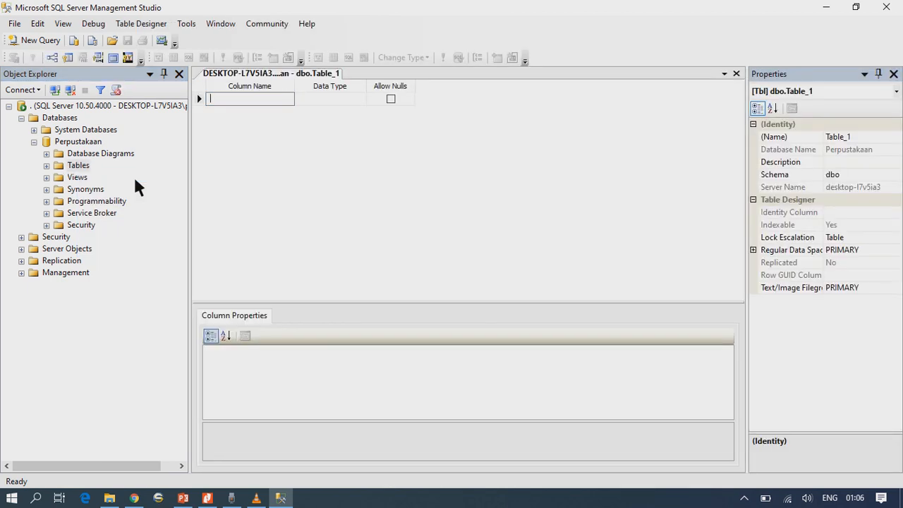
Consult the Tabel Buku structure in the Nitro Pro PDF for column names, data types, lengths and null settings.
key("alt+Tab")
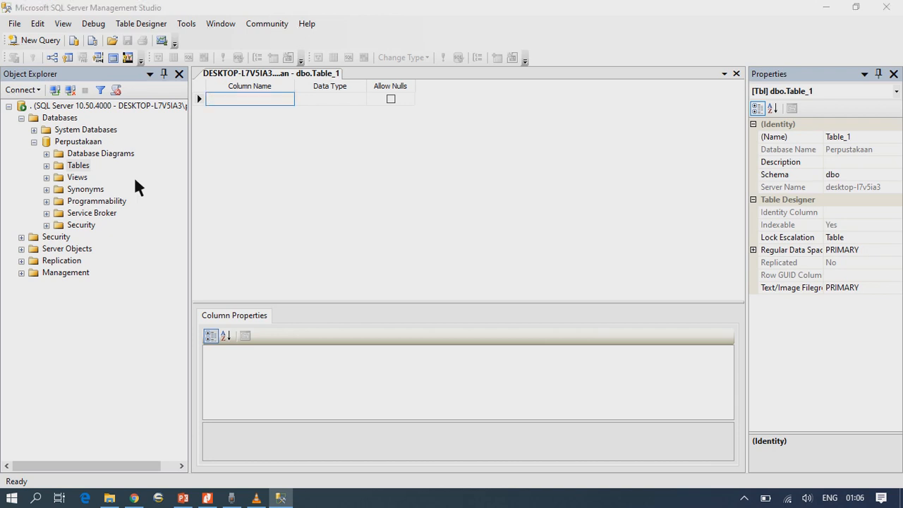
key("alt+Tab")
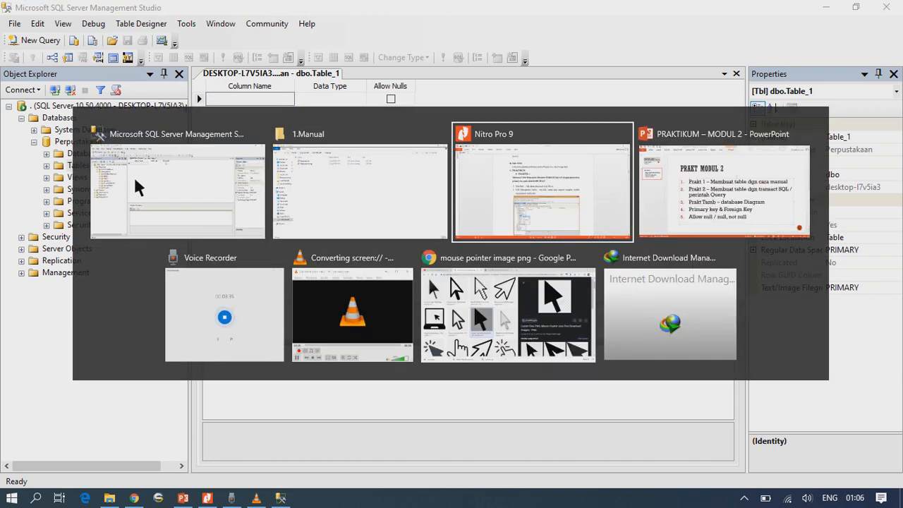
scroll(136, 181, "down", 10)
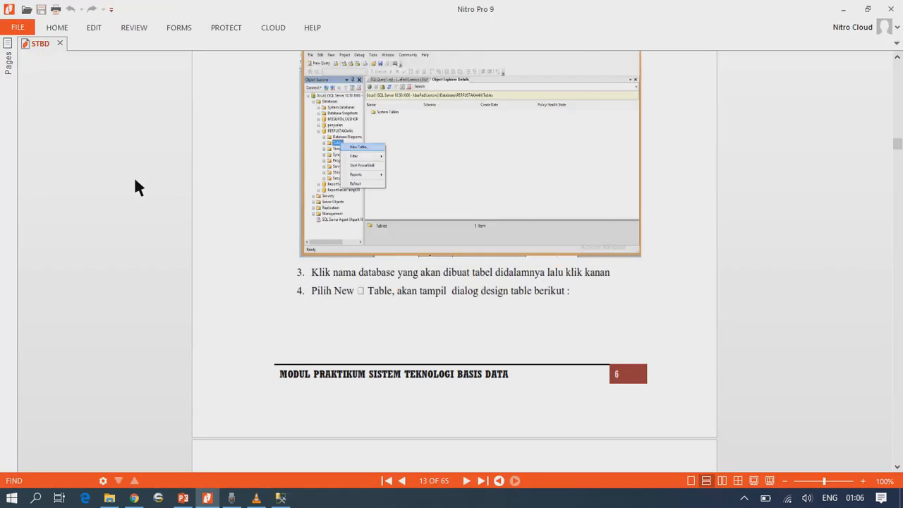
scroll(136, 180, "down", 10)
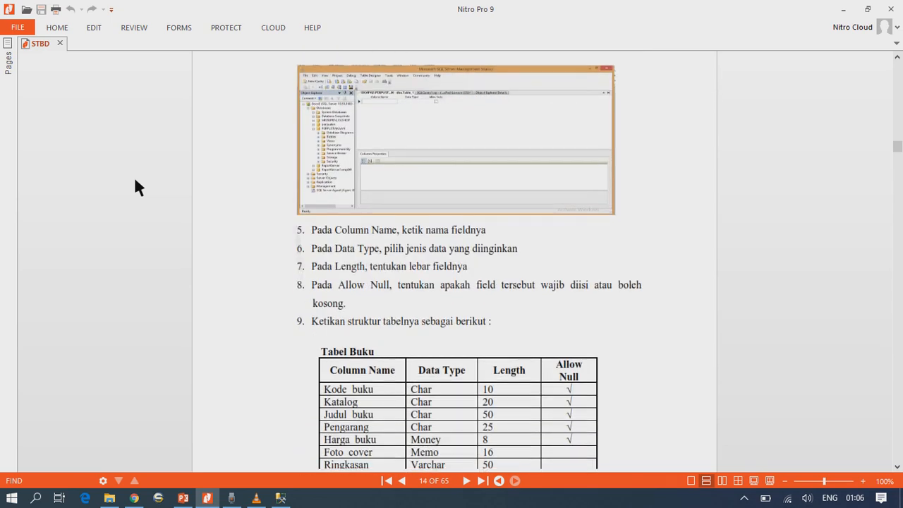
scroll(137, 186, "down", 3)
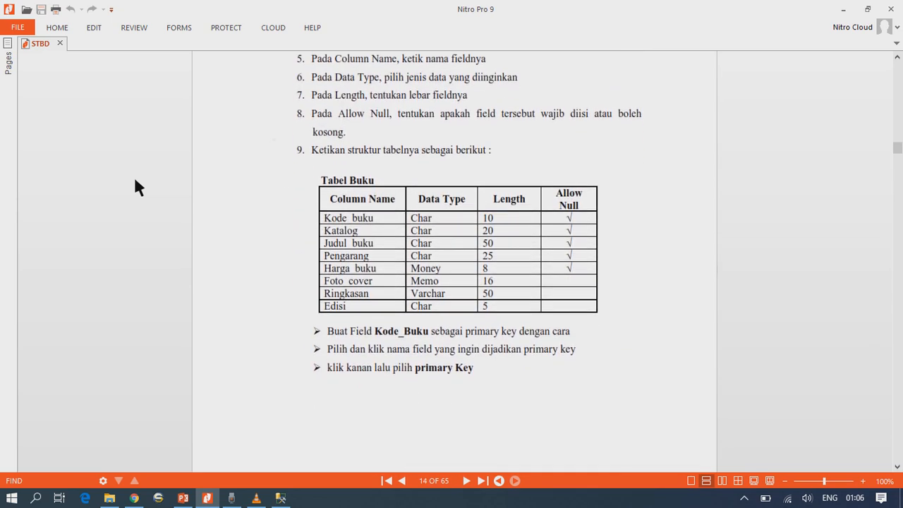
scroll(136, 187, "down", 1)
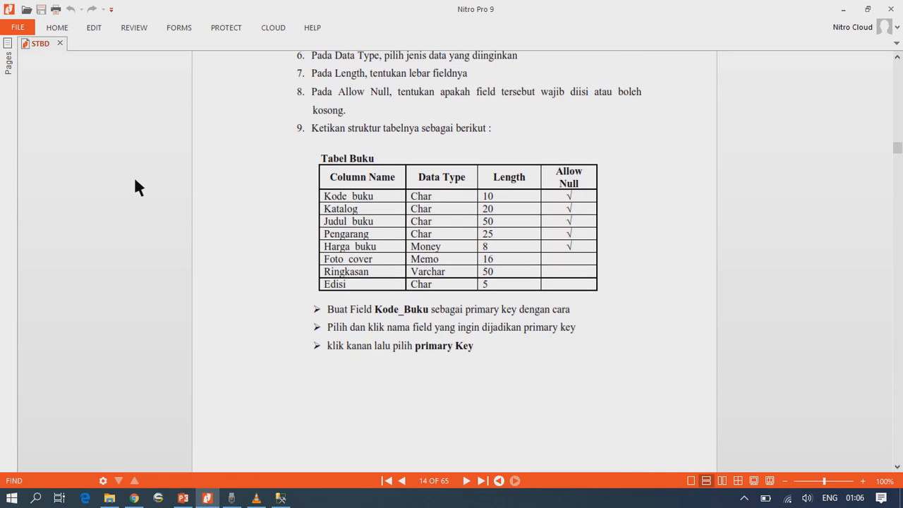
key("alt+Tab")
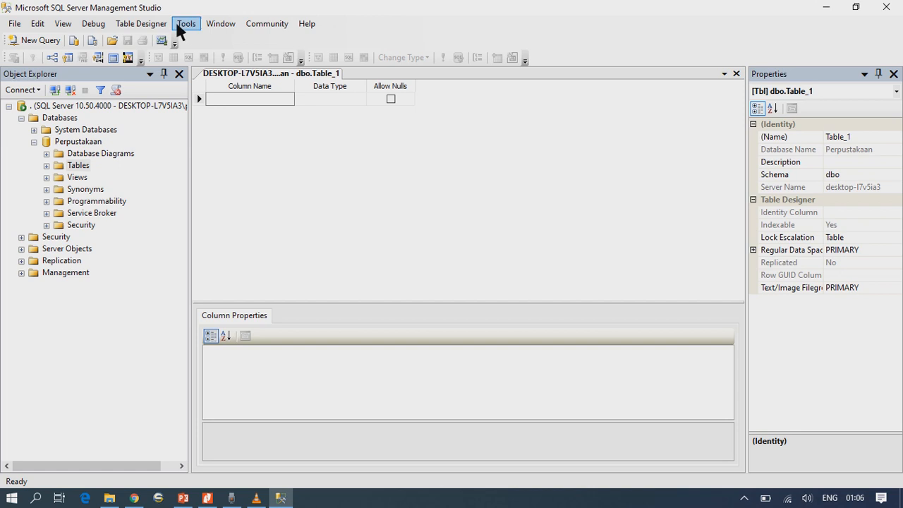
Define the first column as Kode_buku with data type char(10) and disallow nulls.
left_click(228, 98)
type("Kode_buku")
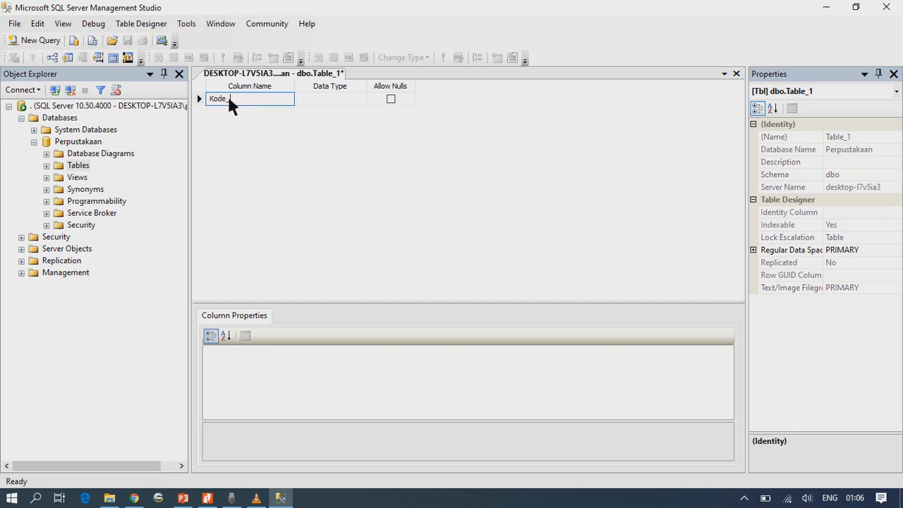
left_click(351, 99)
left_click(360, 98)
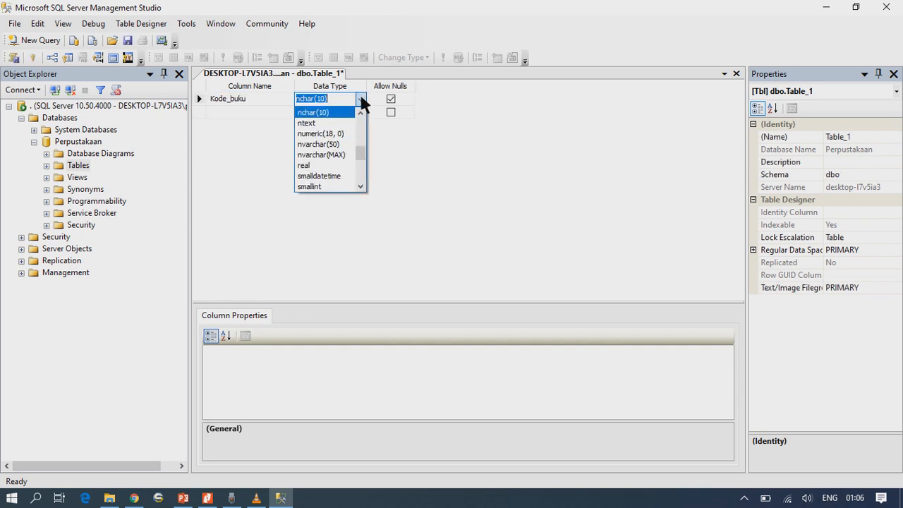
scroll(366, 148, "up", 2)
left_click_drag(364, 149, 364, 123)
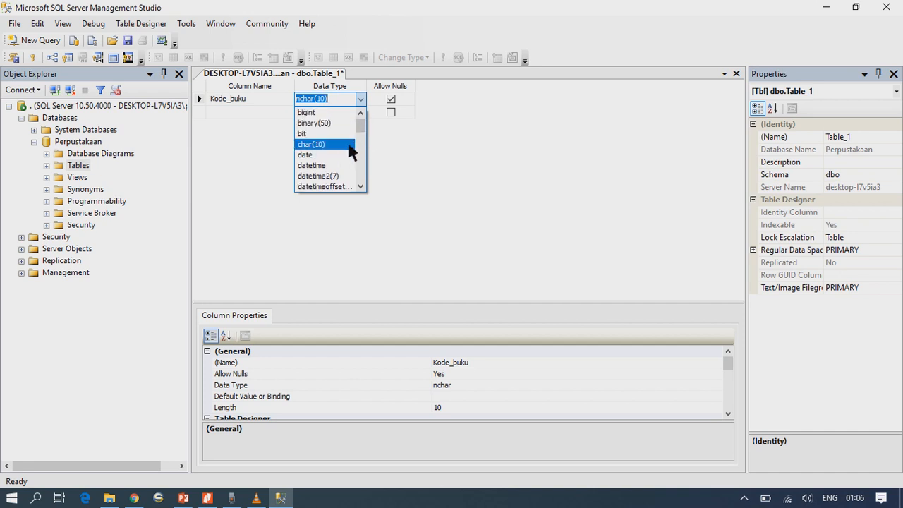
left_click(351, 144)
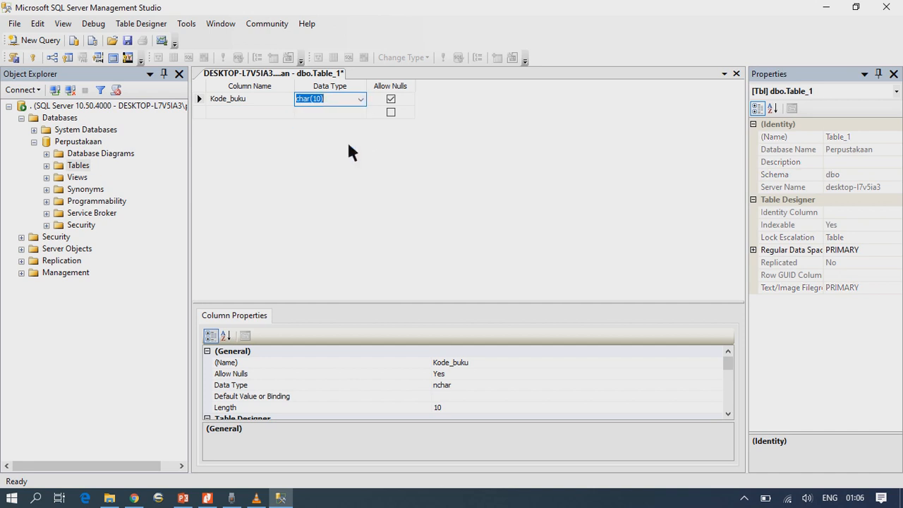
left_click(393, 100)
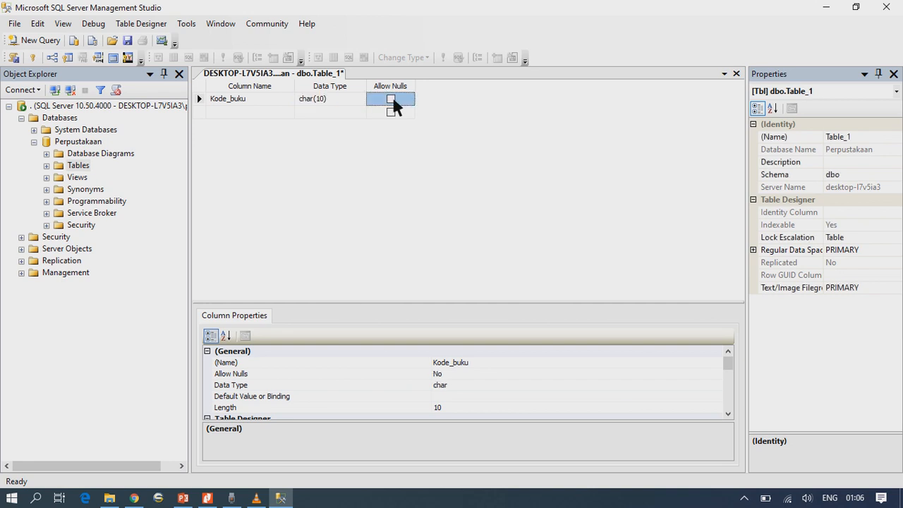
Add a second column named Nama Buku with data type char(10) and disallow nulls.
left_click(266, 115)
type("N")
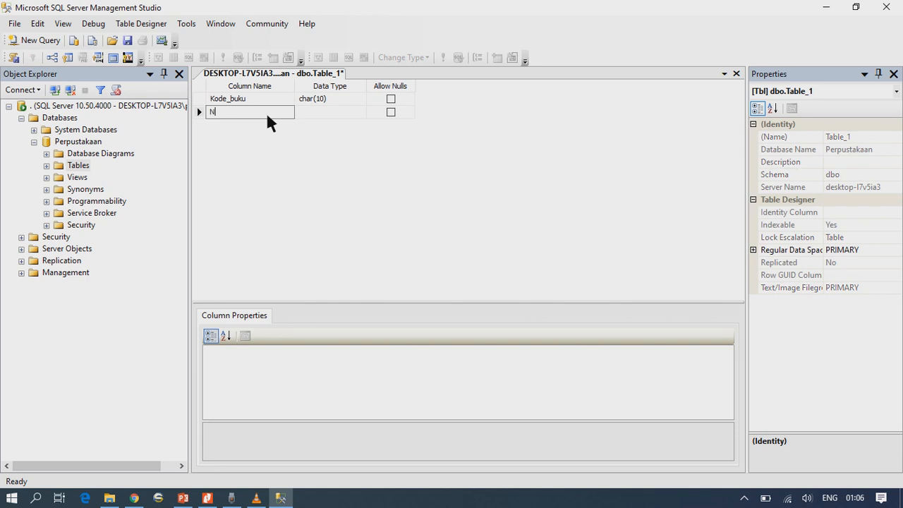
type("ama Buku")
left_click(334, 110)
left_click(360, 113)
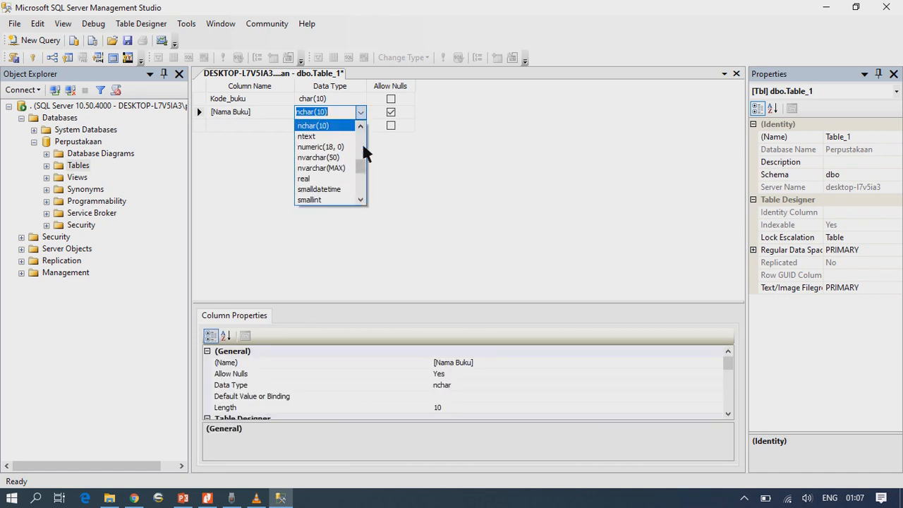
left_click_drag(363, 161, 357, 135)
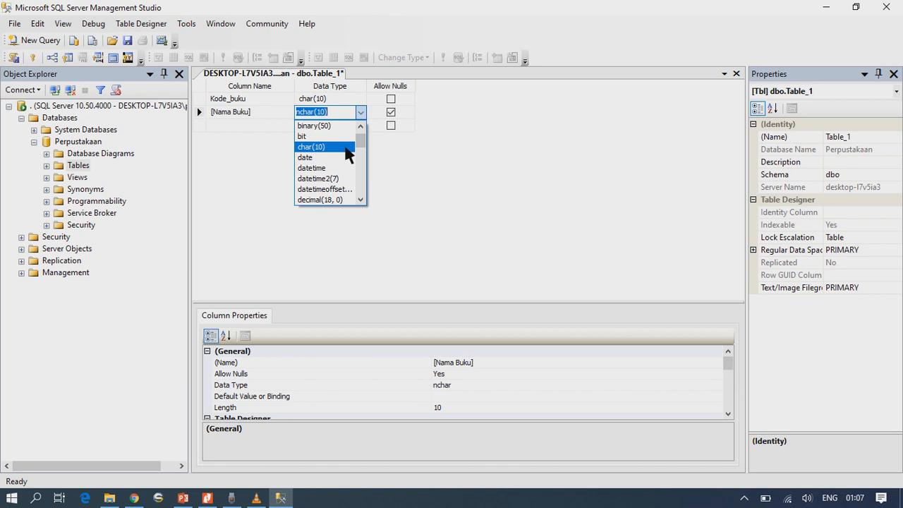
left_click(346, 147)
left_click(393, 111)
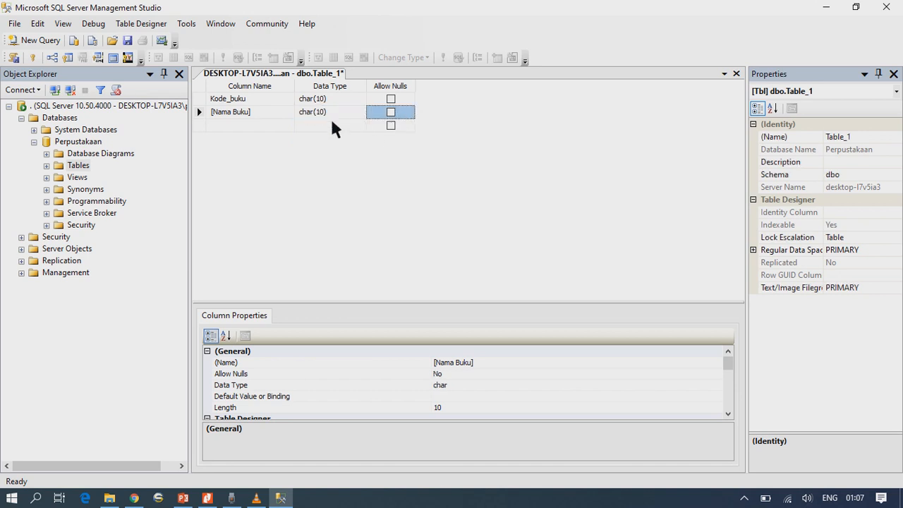
Add a third column named Ringkasan with data type text, leaving nulls allowed.
left_click(275, 127)
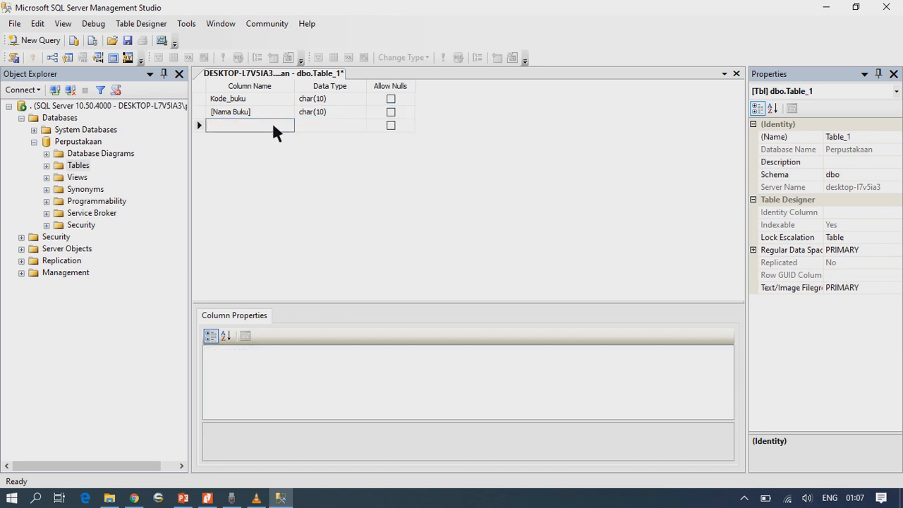
type("Ring")
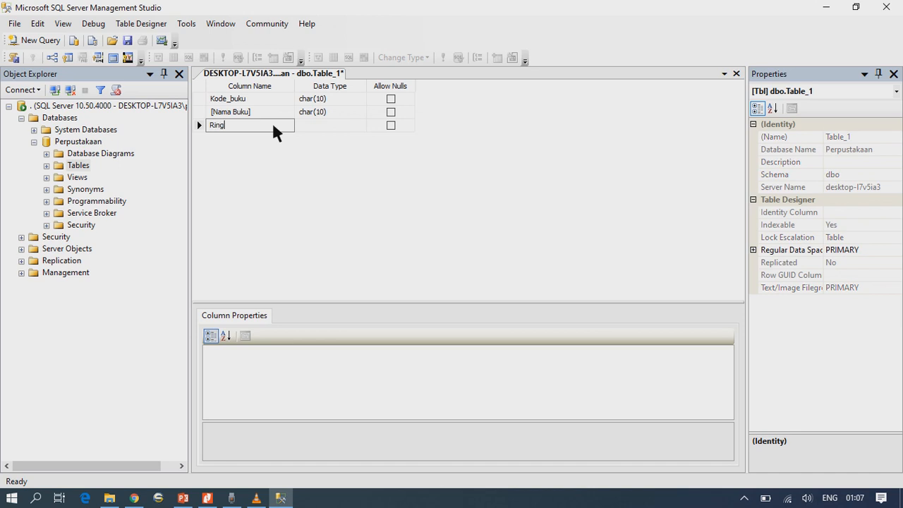
type("kasan")
left_click(335, 127)
left_click(361, 125)
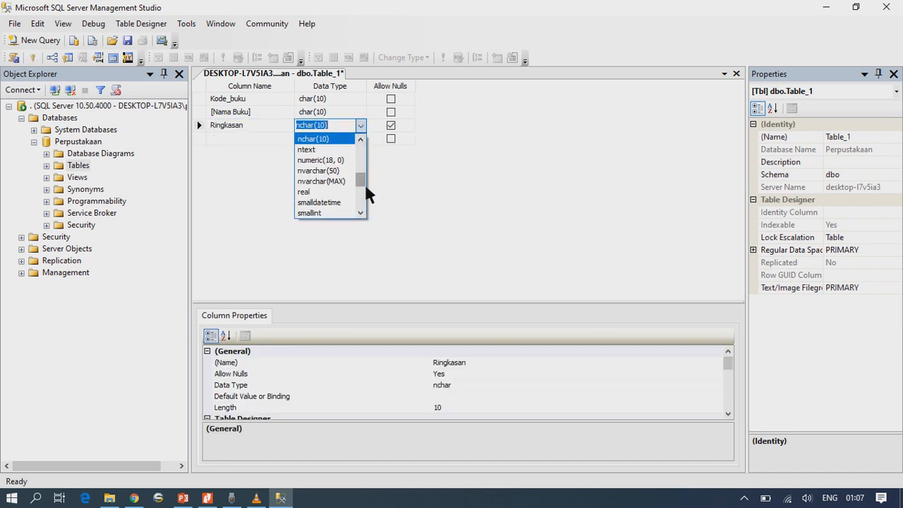
left_click_drag(363, 182, 367, 193)
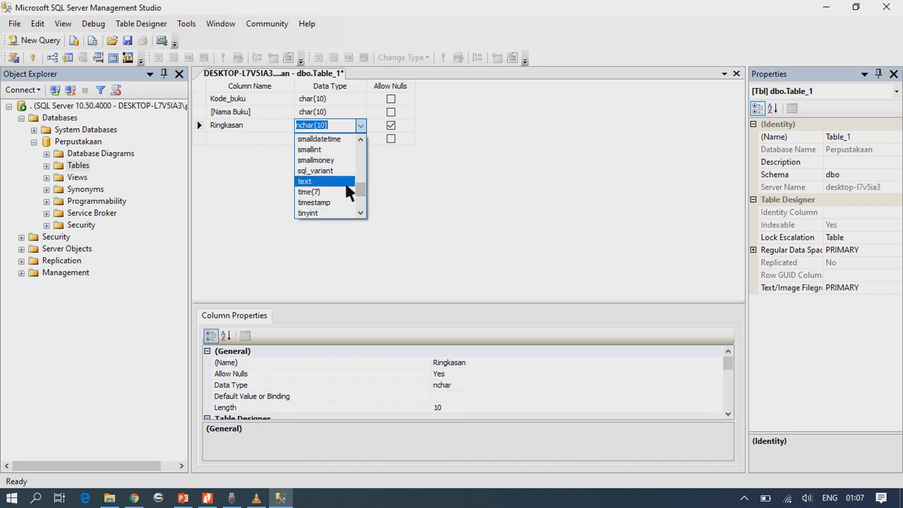
key("Escape")
type("text")
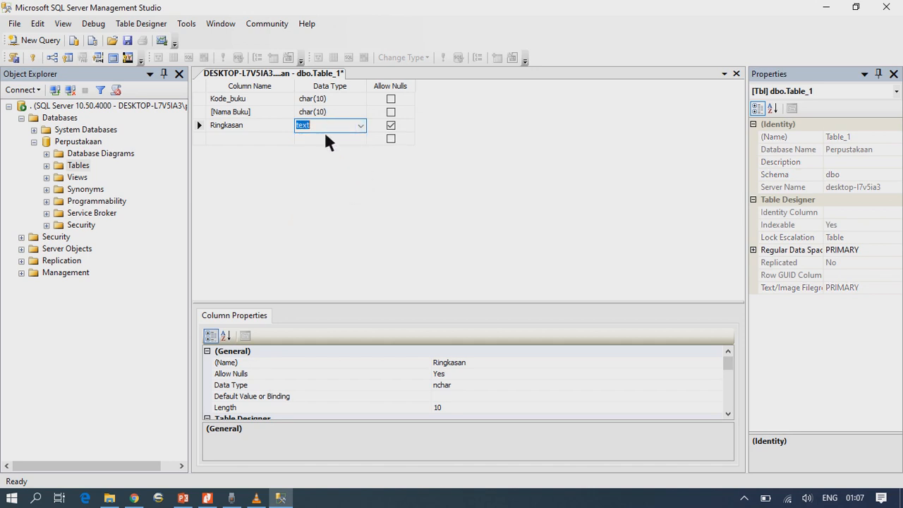
left_click(285, 137)
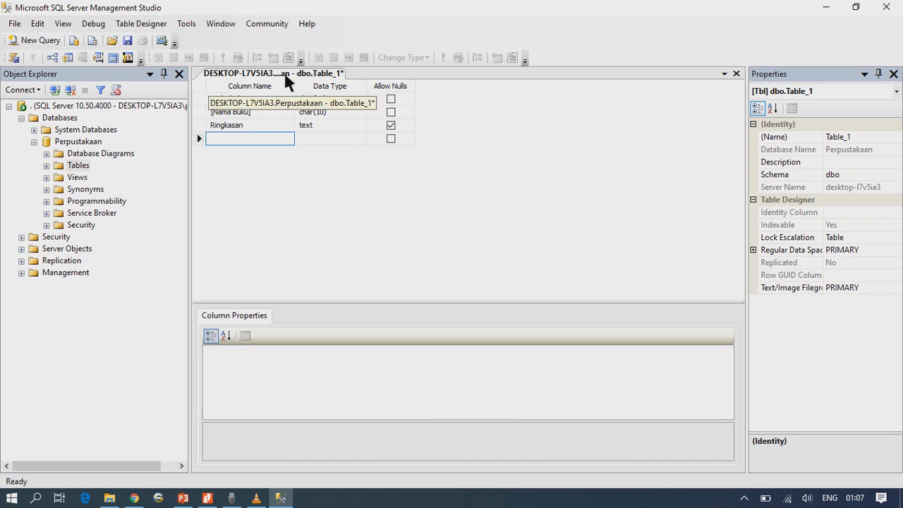
Save the book table design under the name Tabel_buku.
right_click(287, 82)
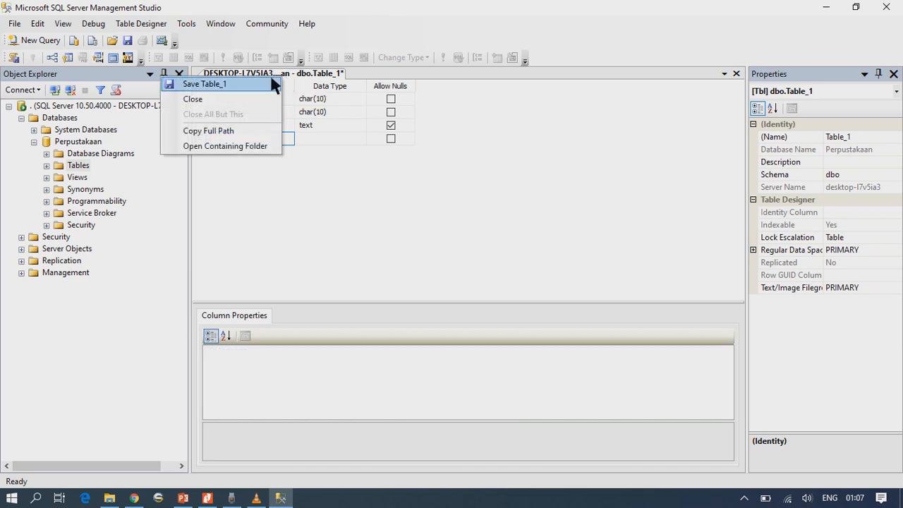
left_click(268, 84)
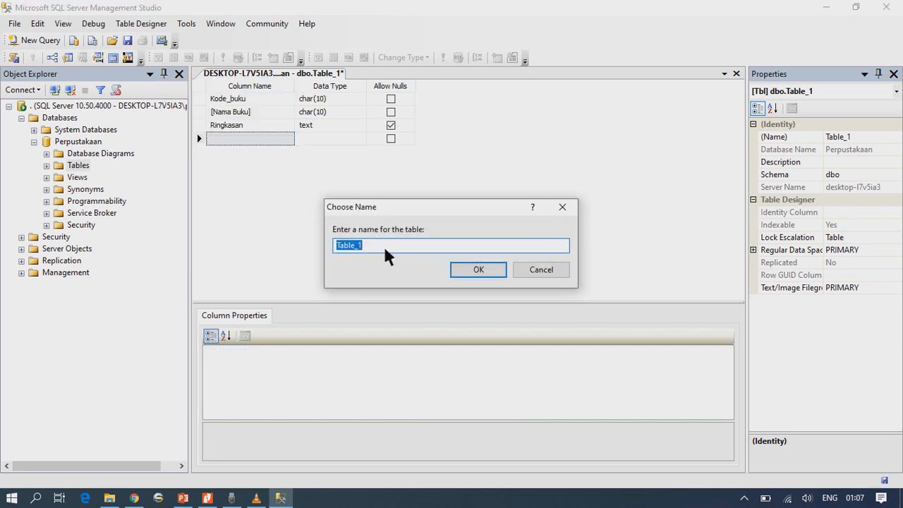
type("Tabel_buku")
left_click(470, 271)
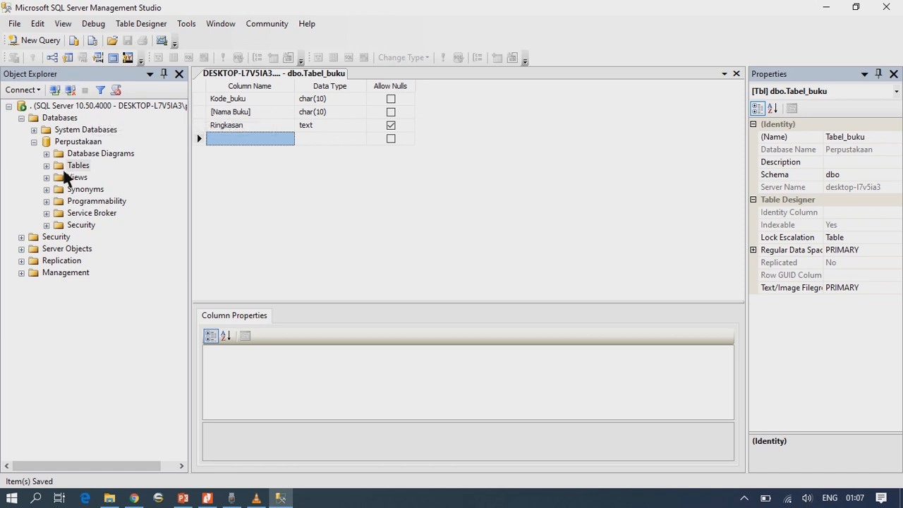
Expand the tables of the Perpustakaan database and start designing another new table there.
left_click(51, 167)
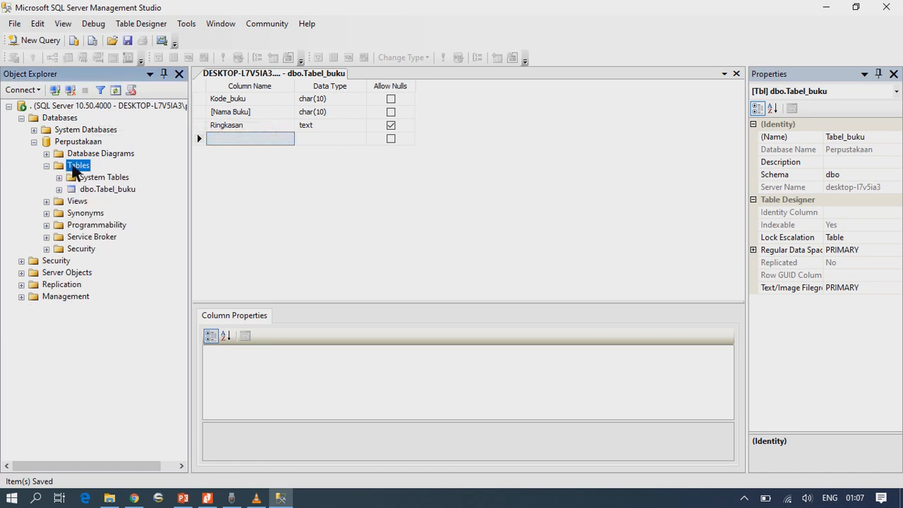
right_click(87, 167)
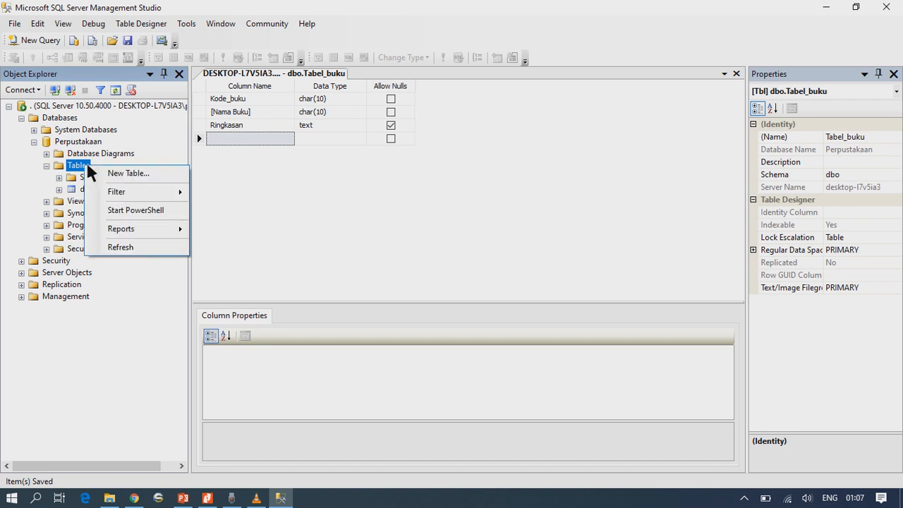
left_click(123, 172)
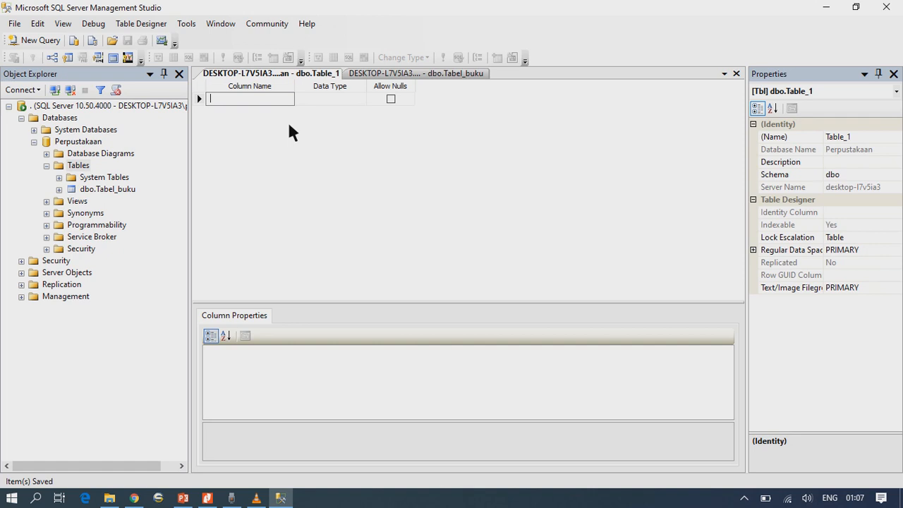
Define the new table's first column as id_pinjam with data type char(10) and disallow nulls.
type("id_")
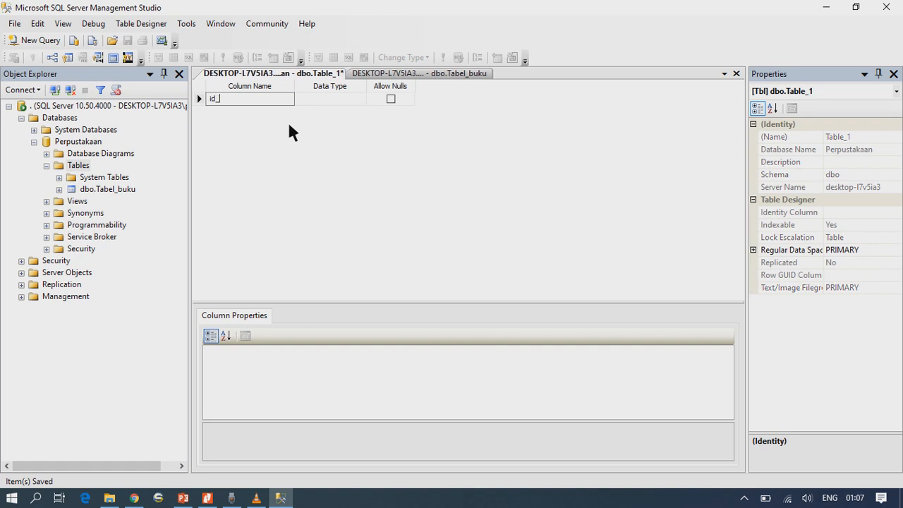
type("pinjam")
left_click(333, 99)
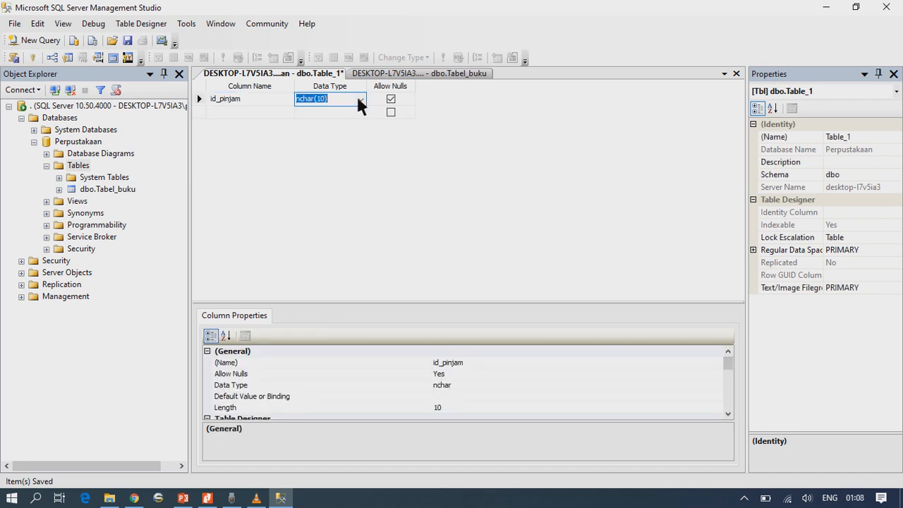
left_click(360, 99)
left_click_drag(363, 150, 361, 118)
left_click(346, 121)
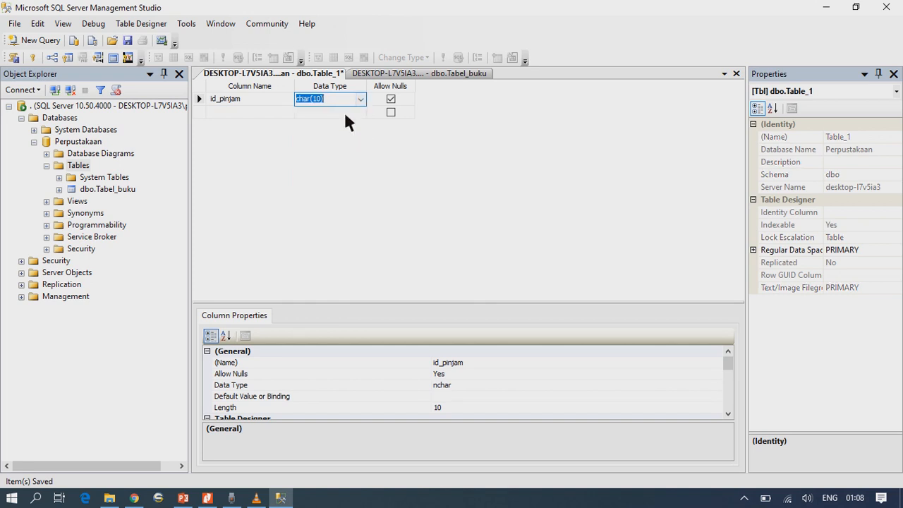
left_click(391, 99)
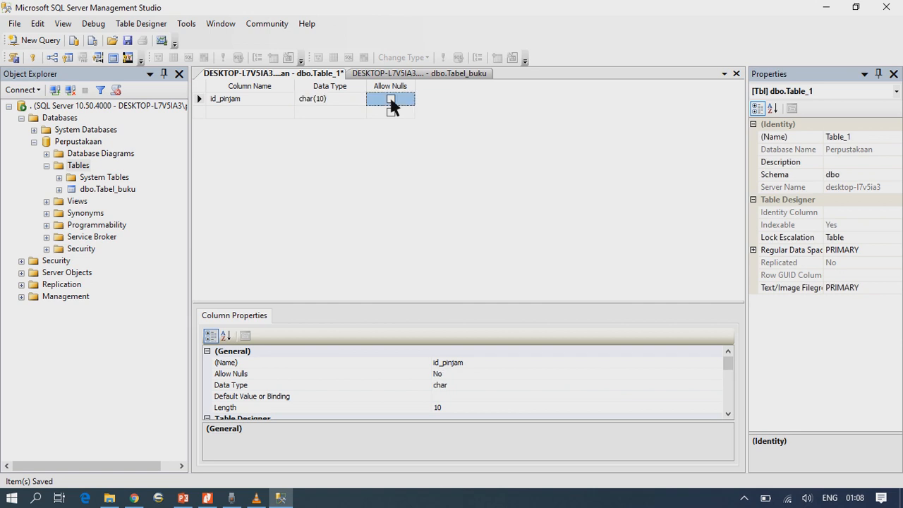
Add a second column kode_buku with data type char(10) and no nulls, checking the matching column in Tabel_buku.
left_click(257, 112)
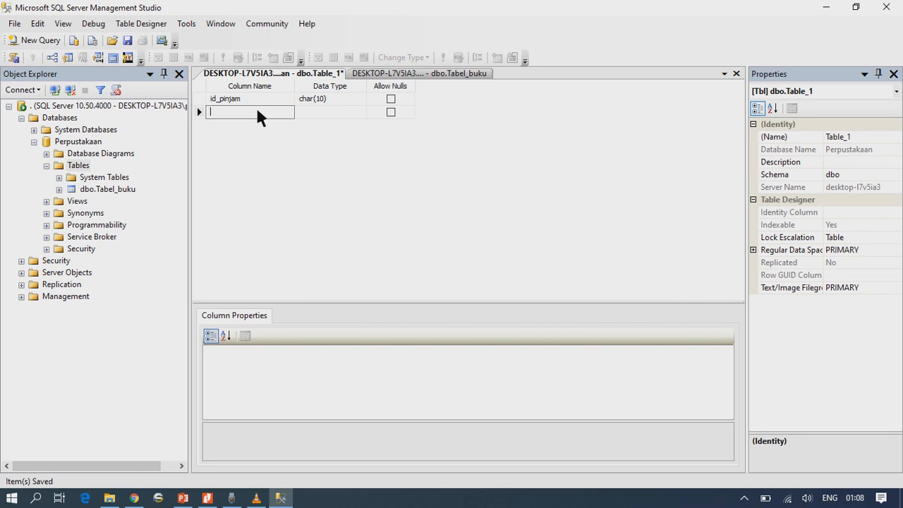
left_click(445, 73)
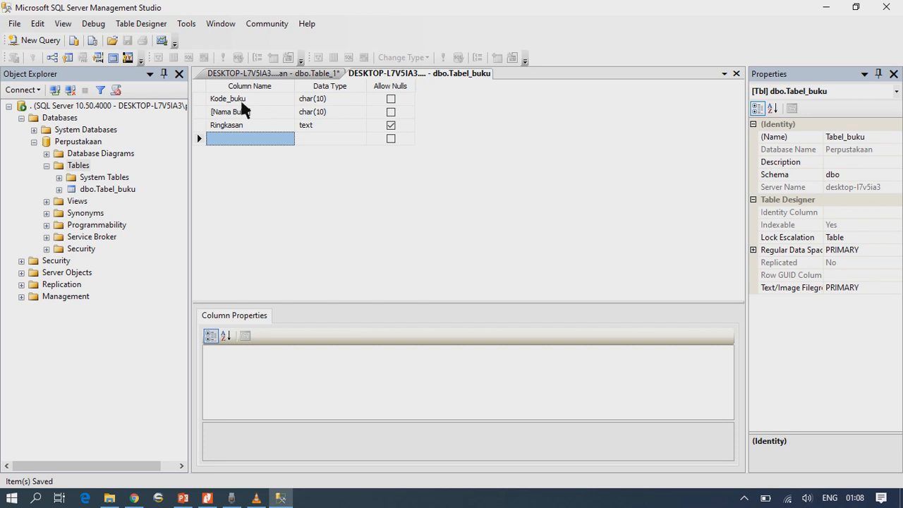
left_click(275, 73)
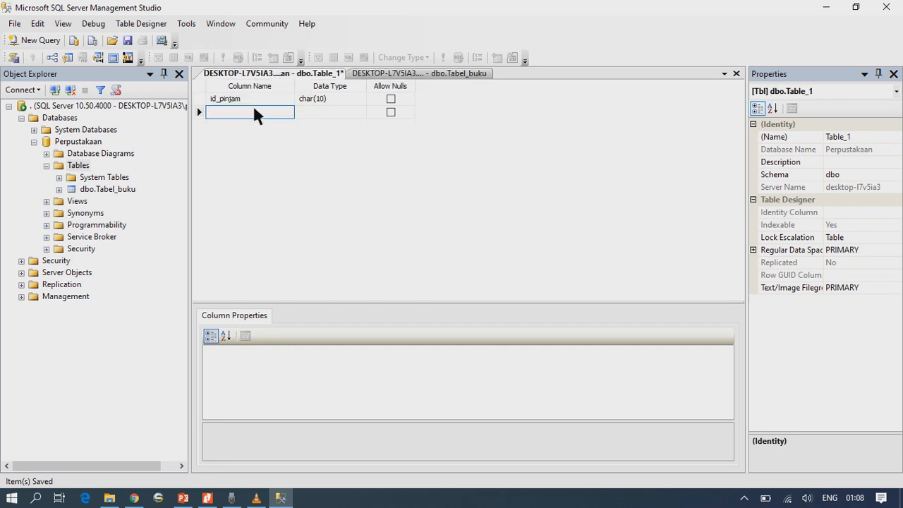
type("kode")
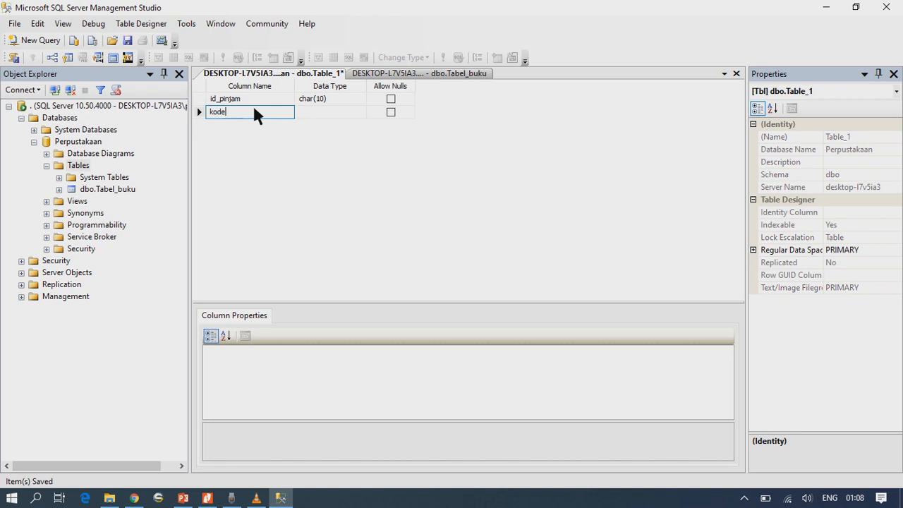
left_click(365, 75)
left_click(299, 76)
type("_buku")
key("Tab")
left_click(360, 111)
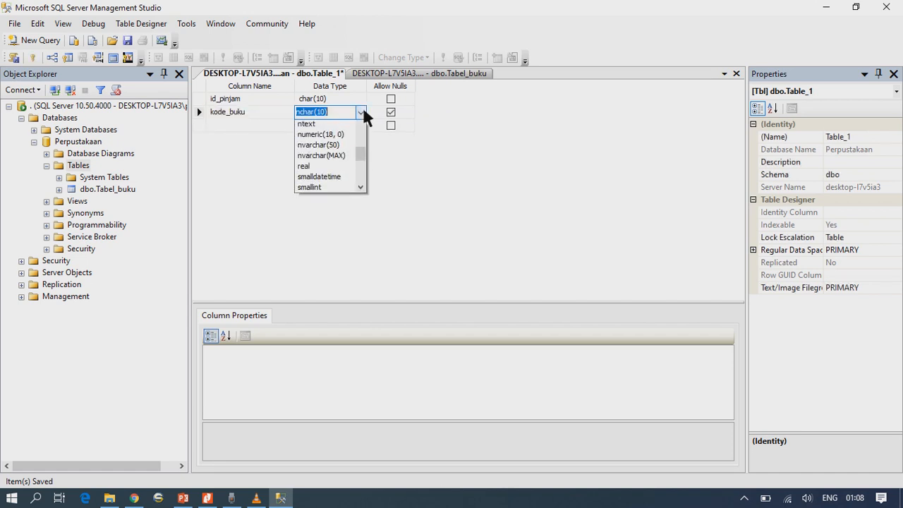
left_click_drag(364, 161, 357, 138)
left_click(342, 136)
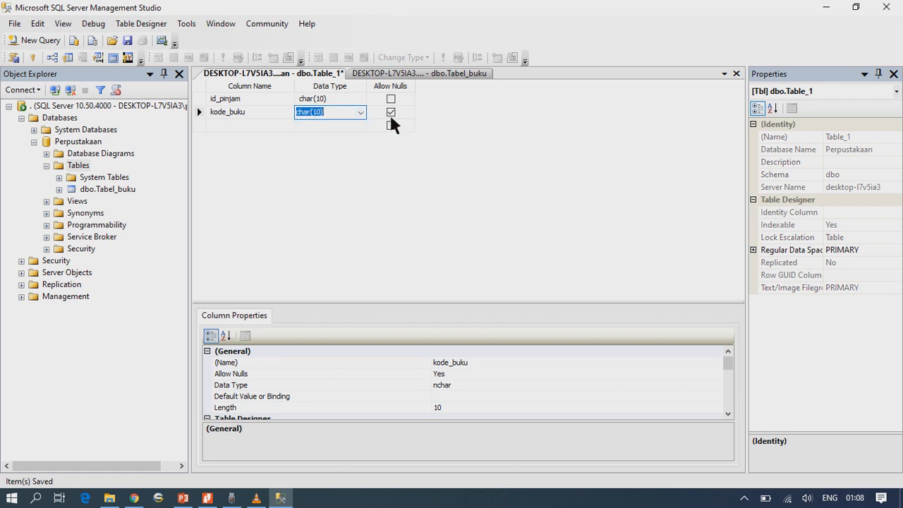
left_click(392, 113)
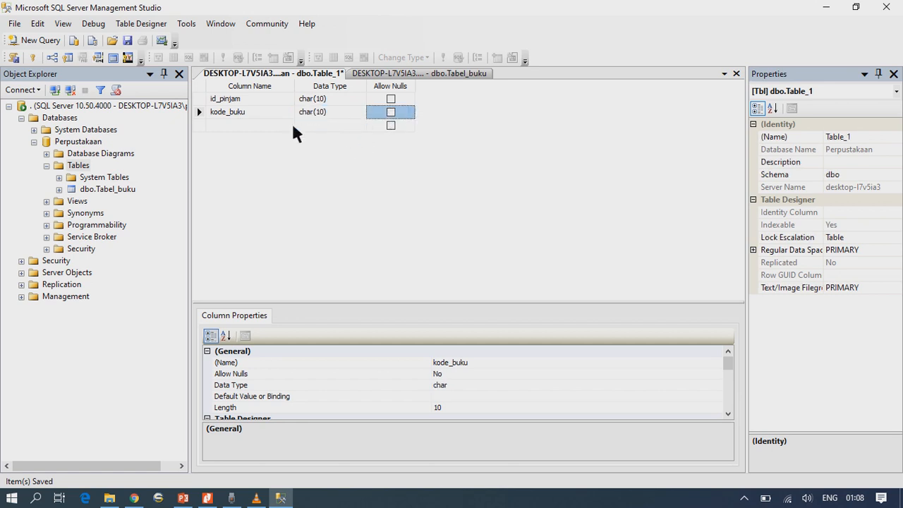
Add a third column named Nama Peminjam with data type char(10) and disallow nulls.
left_click(269, 127)
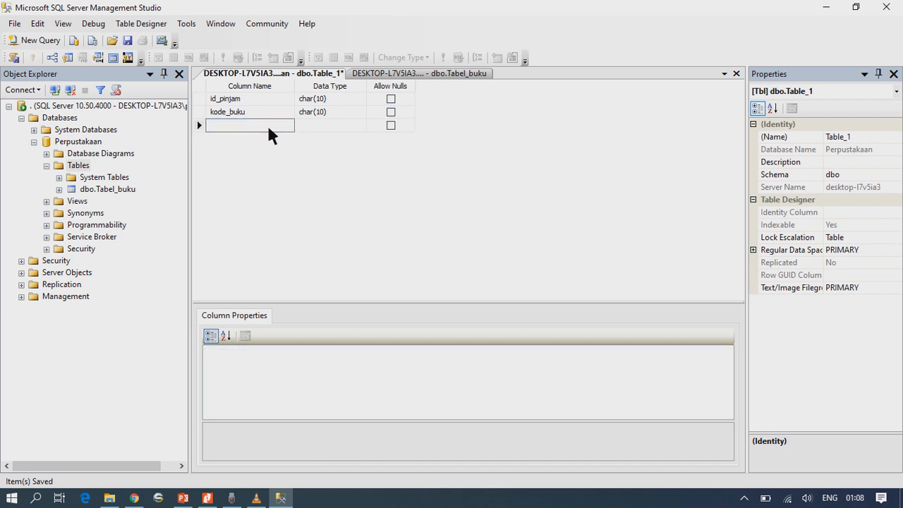
type("Nama Peminjam")
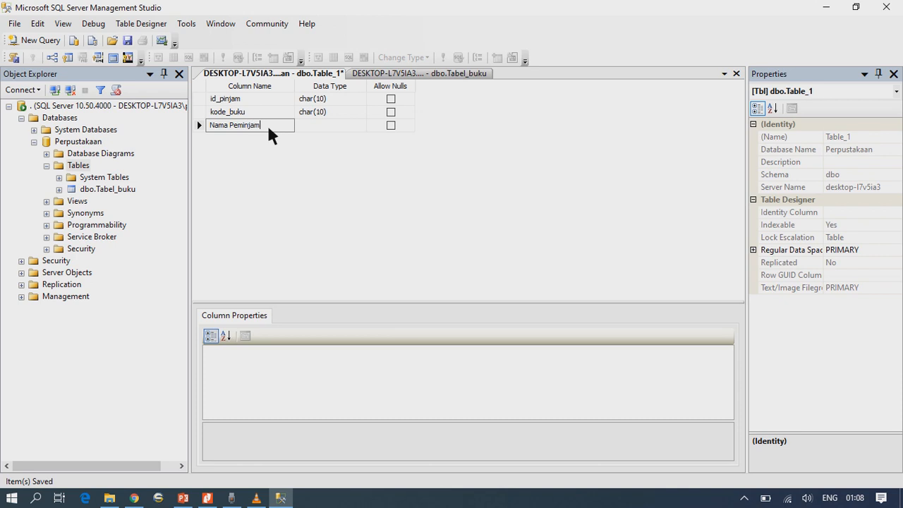
left_click(337, 124)
left_click(360, 125)
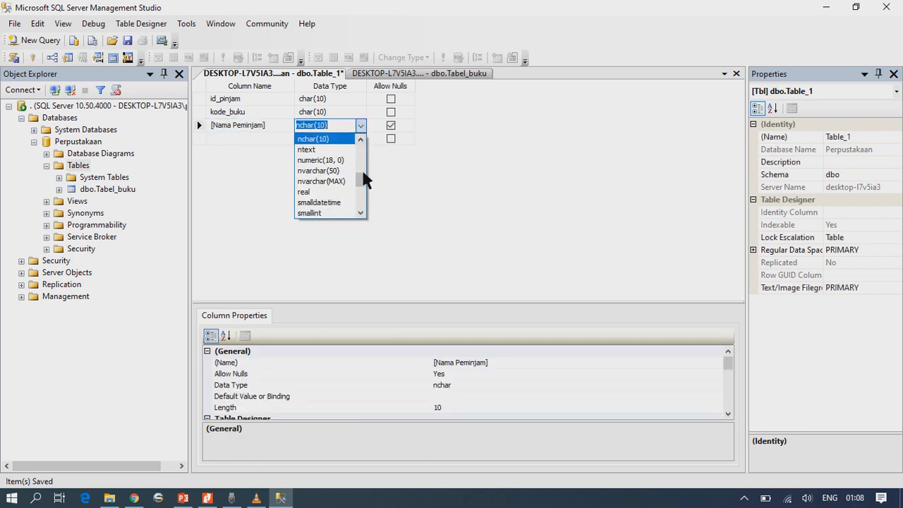
left_click(361, 167)
left_click_drag(363, 162, 364, 144)
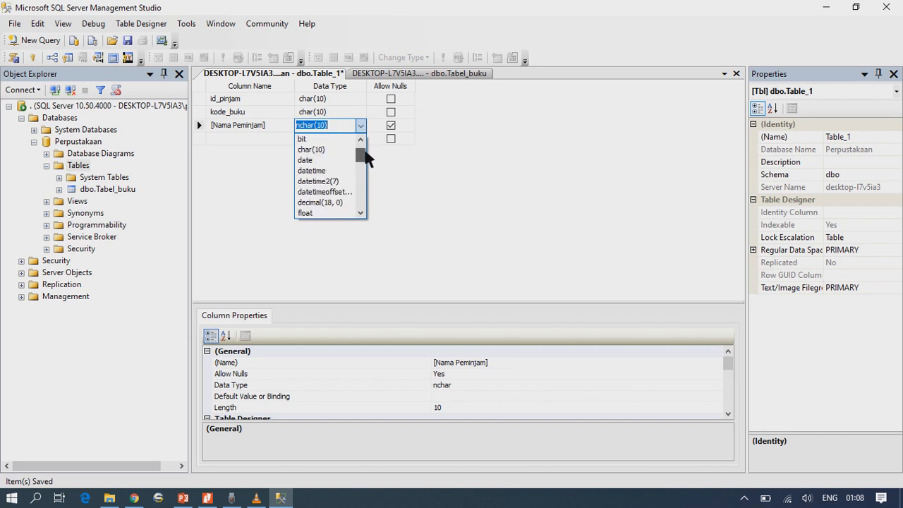
left_click(351, 149)
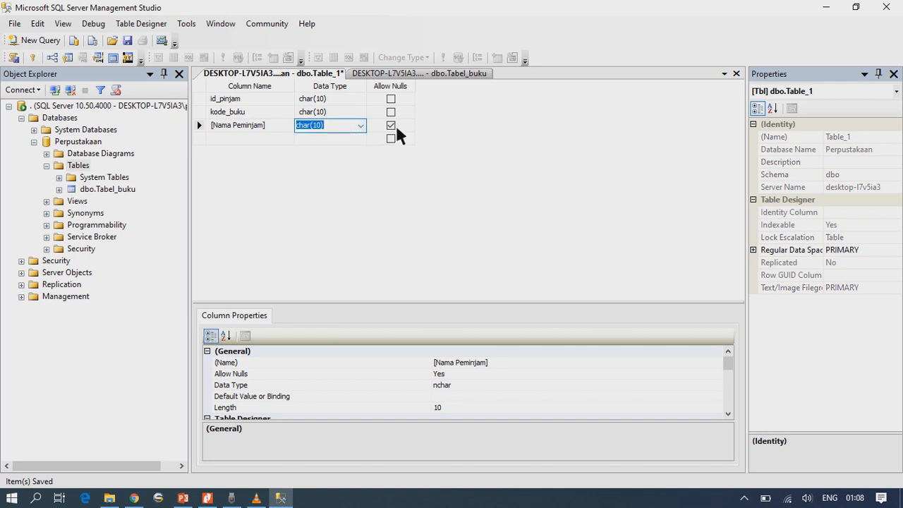
left_click(391, 124)
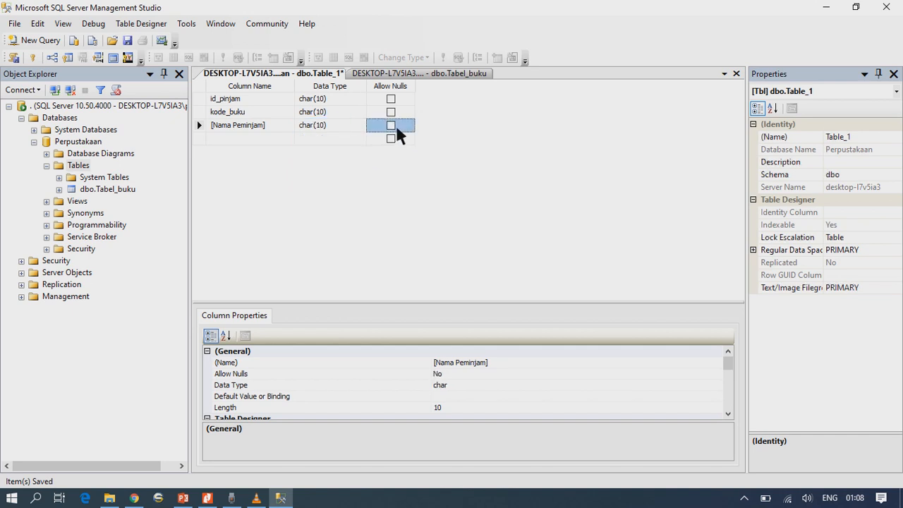
Save the new table with its three columns under the name Table_Pinjam.
left_click(271, 139)
right_click(296, 73)
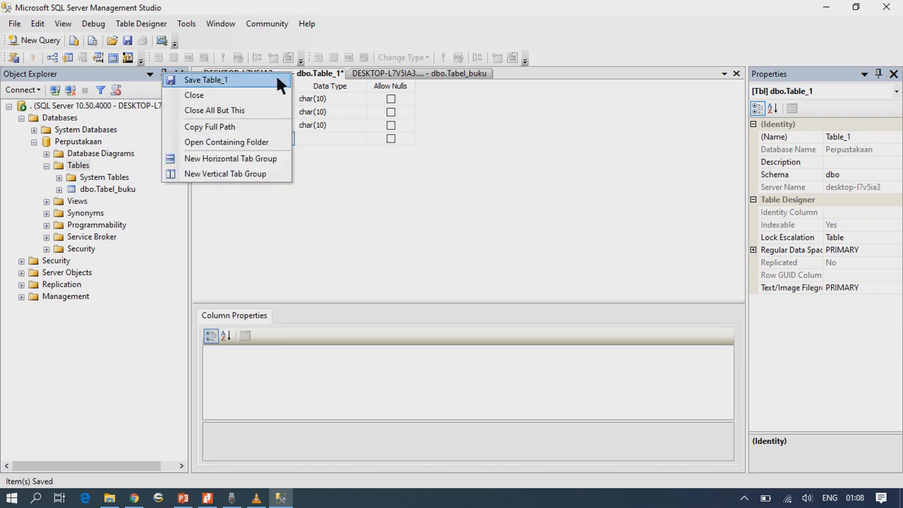
left_click(275, 78)
key("End")
key("BackSpace")
type("Pina")
key("BackSpace")
type("jam")
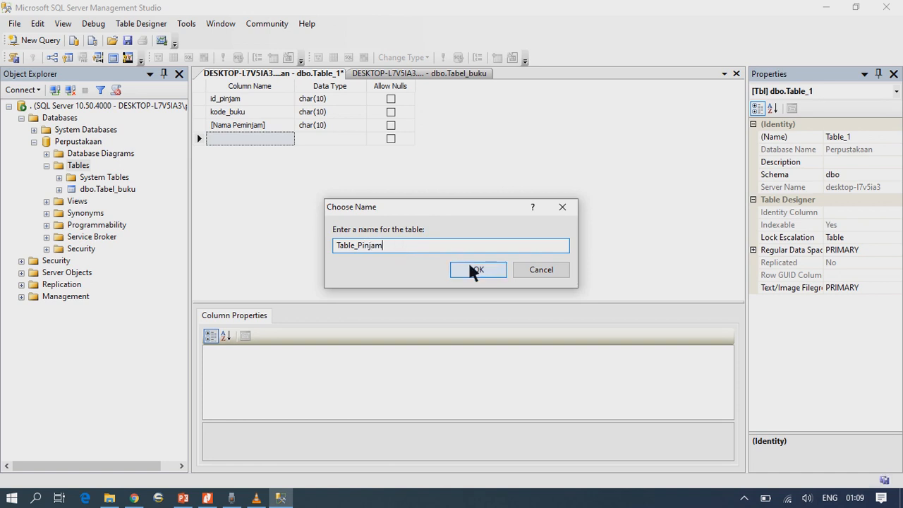
left_click(468, 269)
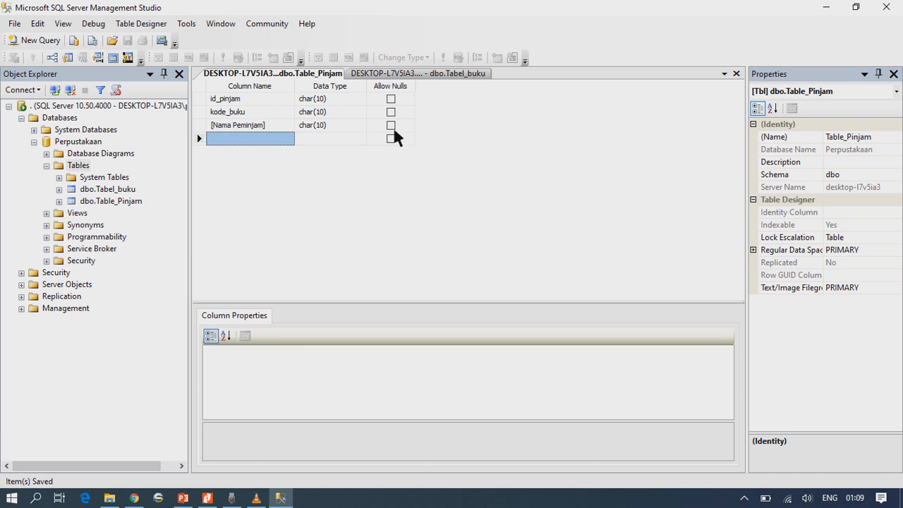
Set Kode_buku as the primary key of Tabel_buku and save the table.
left_click(431, 74)
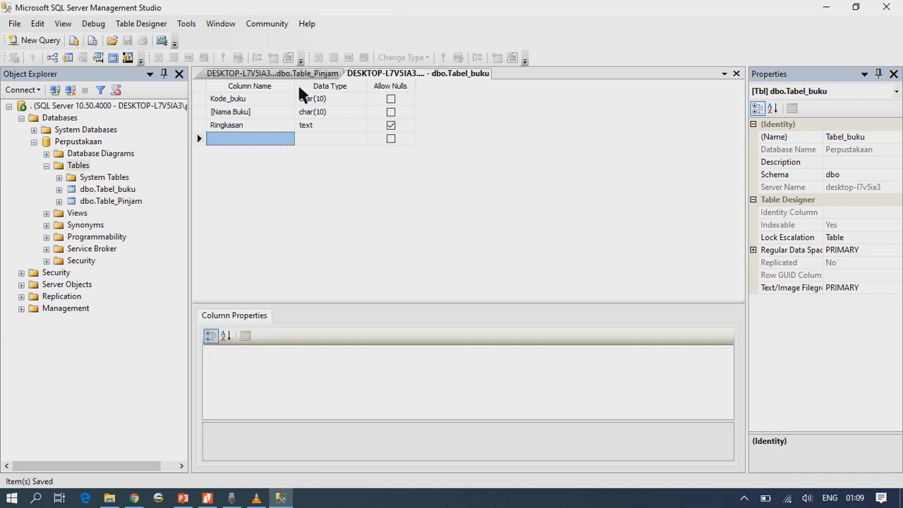
left_click(202, 98)
right_click(203, 98)
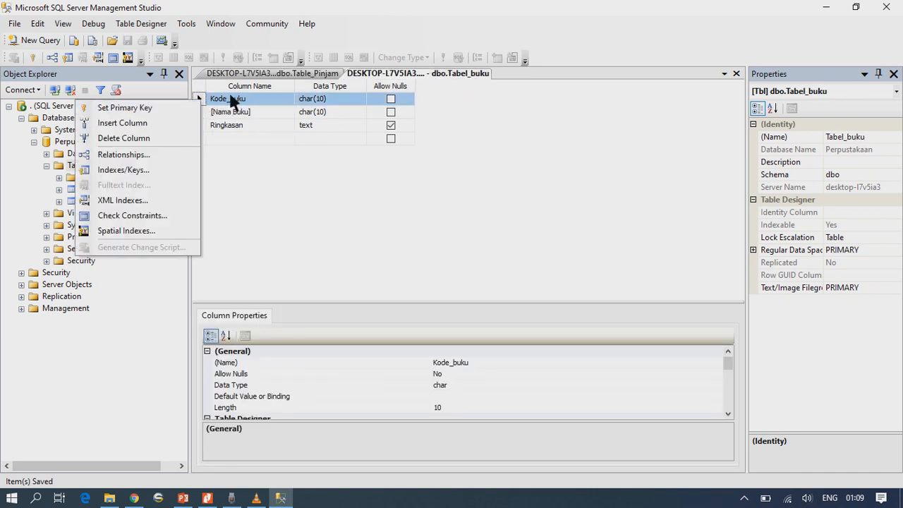
left_click(177, 109)
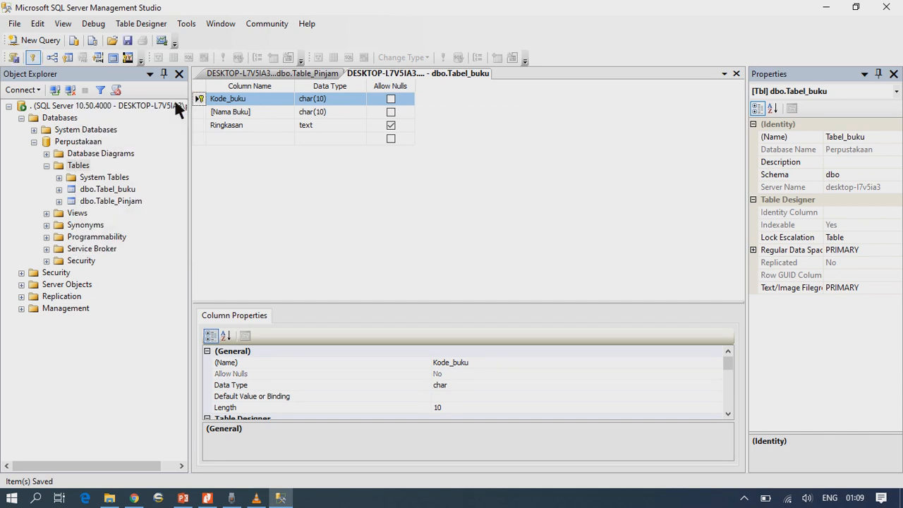
left_click(317, 73)
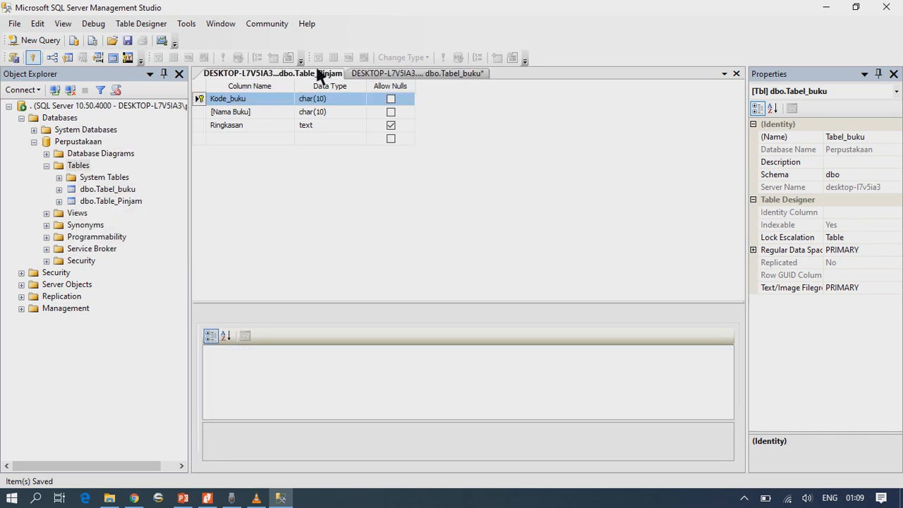
left_click(395, 74)
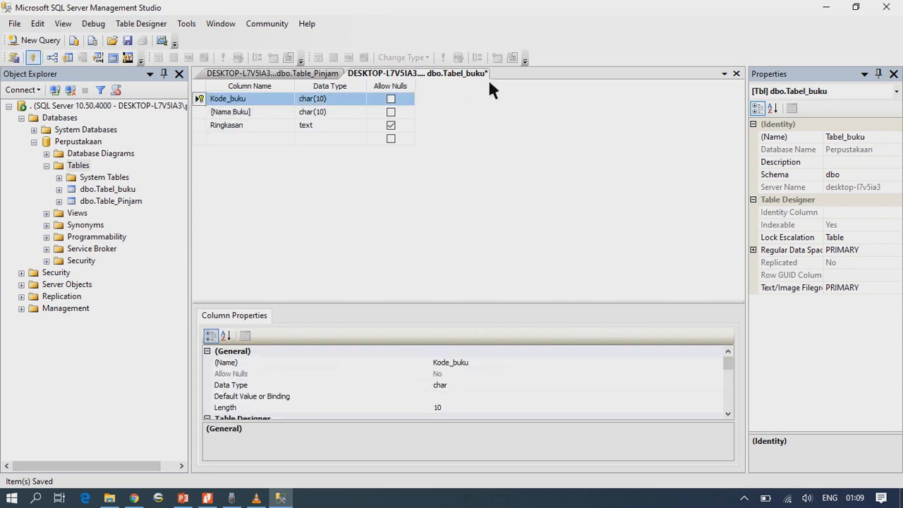
left_click(136, 41)
Set the id_pinjam column as the primary key of Table_Pinjam.
left_click(252, 78)
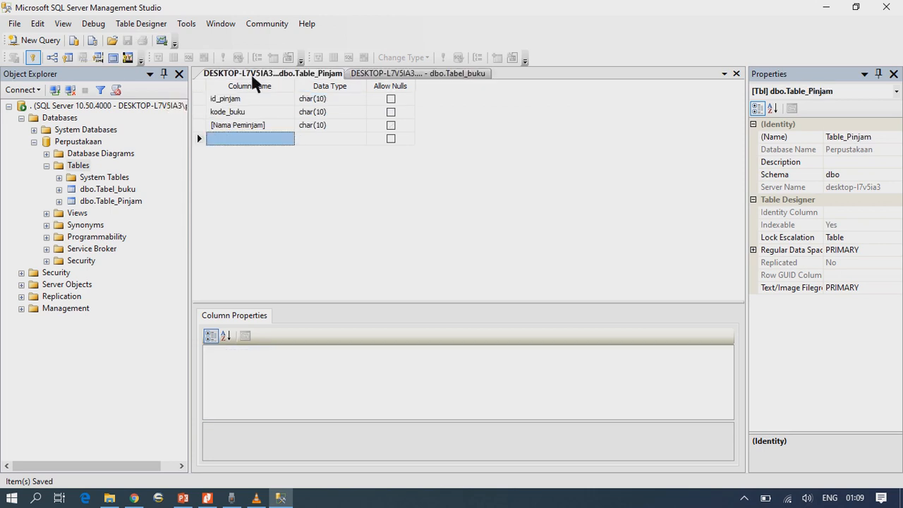
left_click(223, 102)
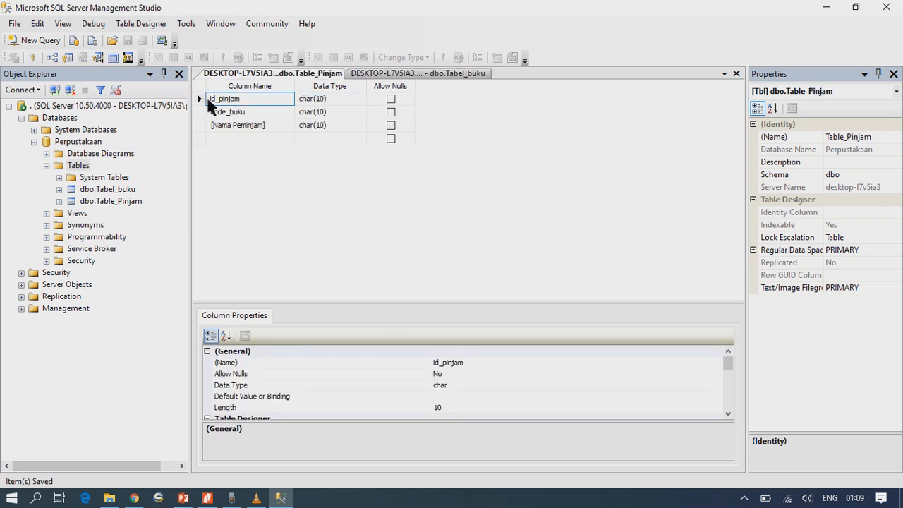
right_click(199, 99)
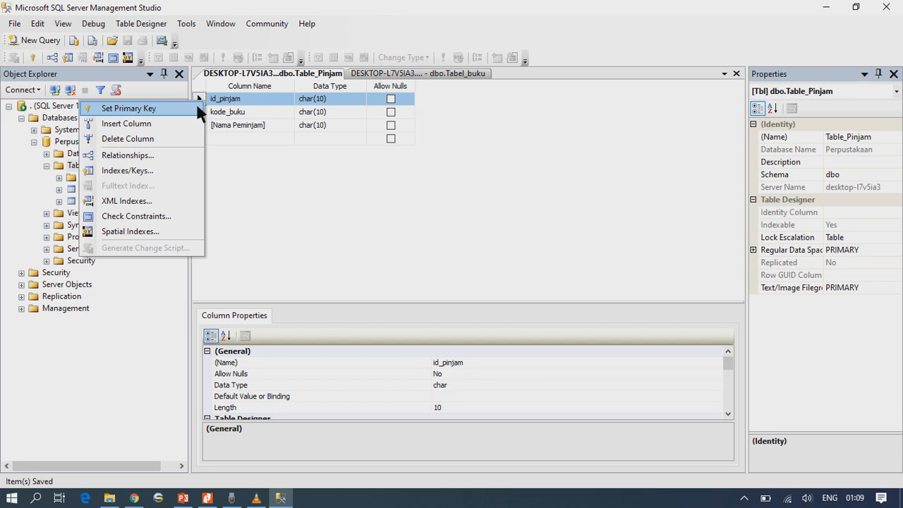
left_click(198, 108)
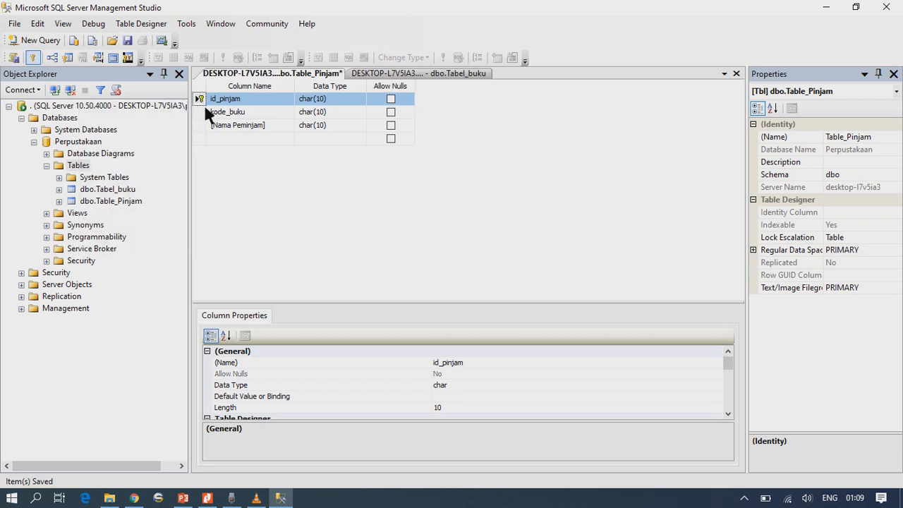
Compare kode_buku in Table_Pinjam with the key column in Tabel_buku, and add a new foreign key relationship to Table_Pinjam.
left_click(223, 113)
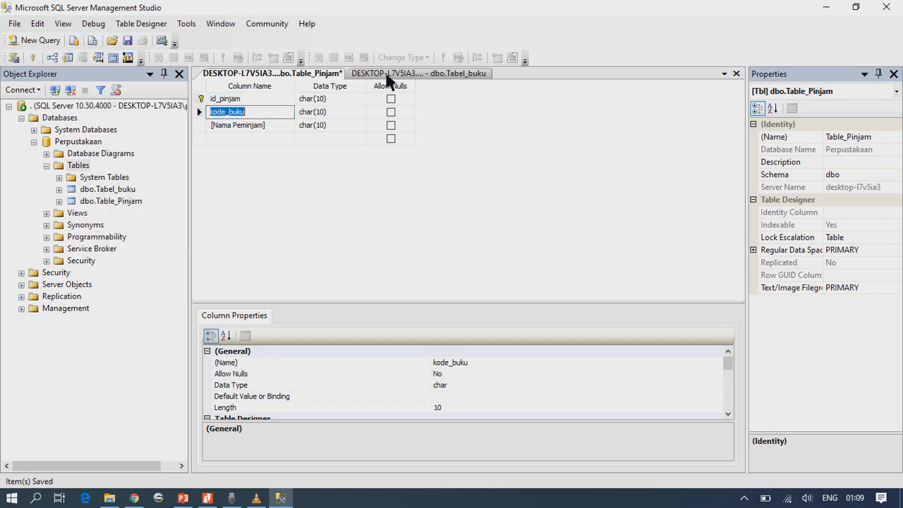
left_click(389, 74)
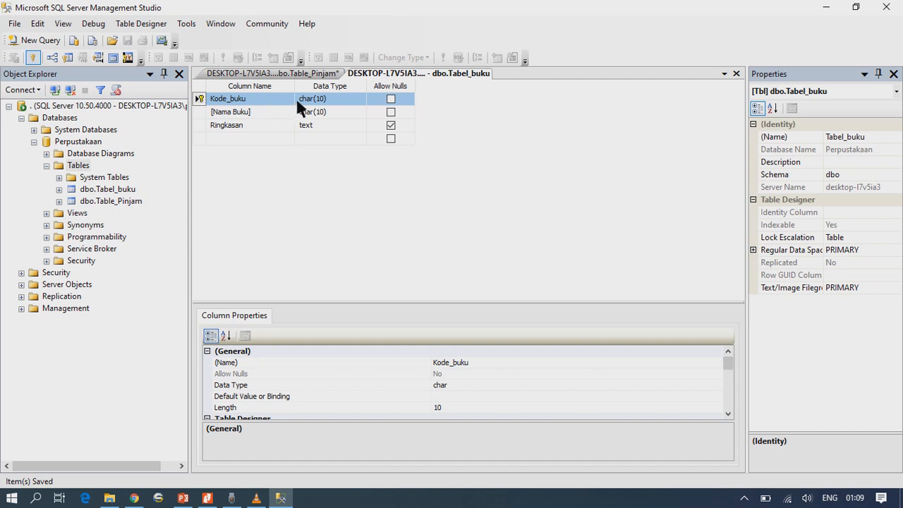
left_click(258, 74)
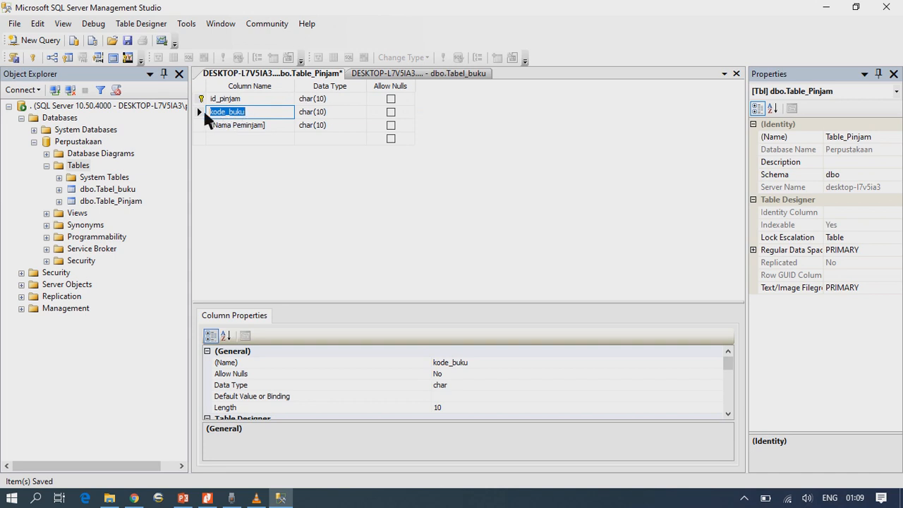
right_click(202, 112)
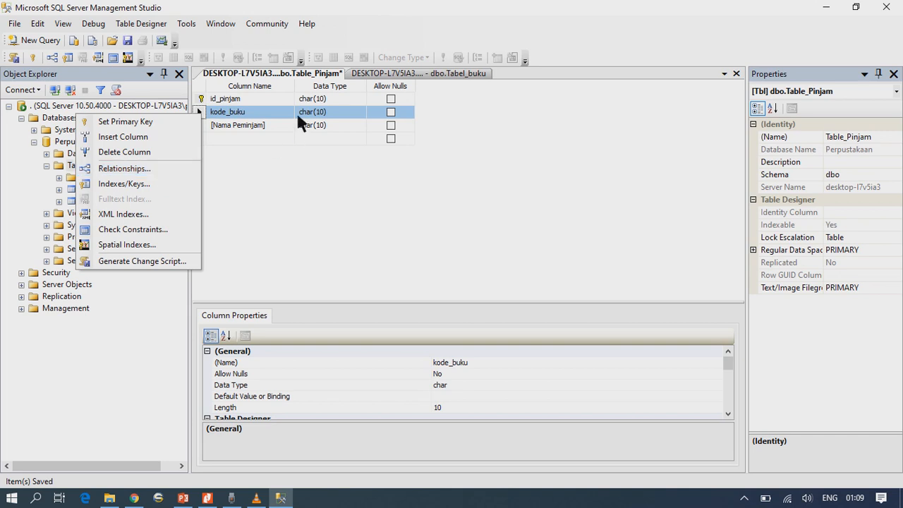
left_click(147, 168)
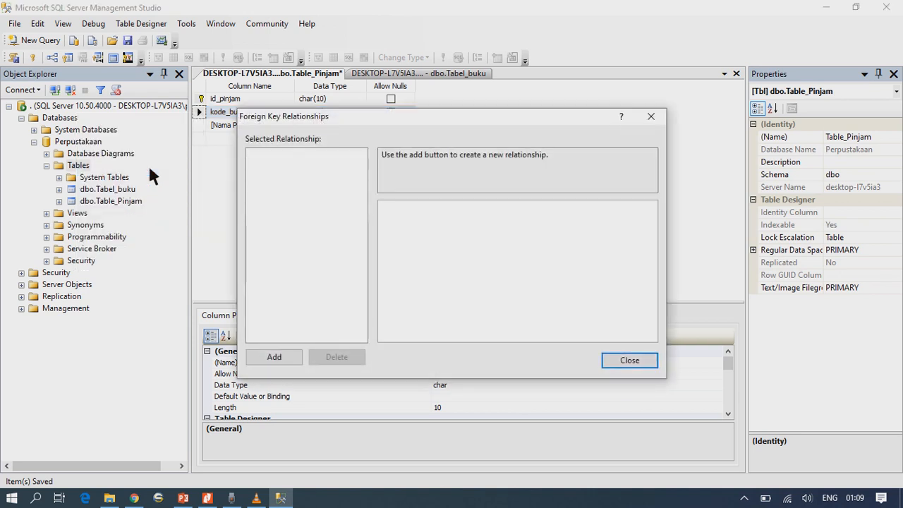
left_click(269, 358)
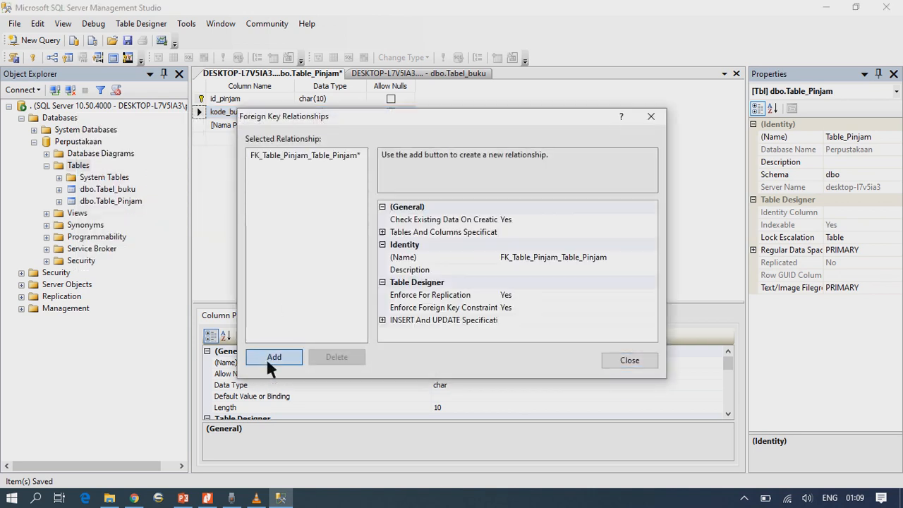
Edit the new relationship's tables and columns specification, choosing Tabel_buku as the primary key table.
left_click(383, 233)
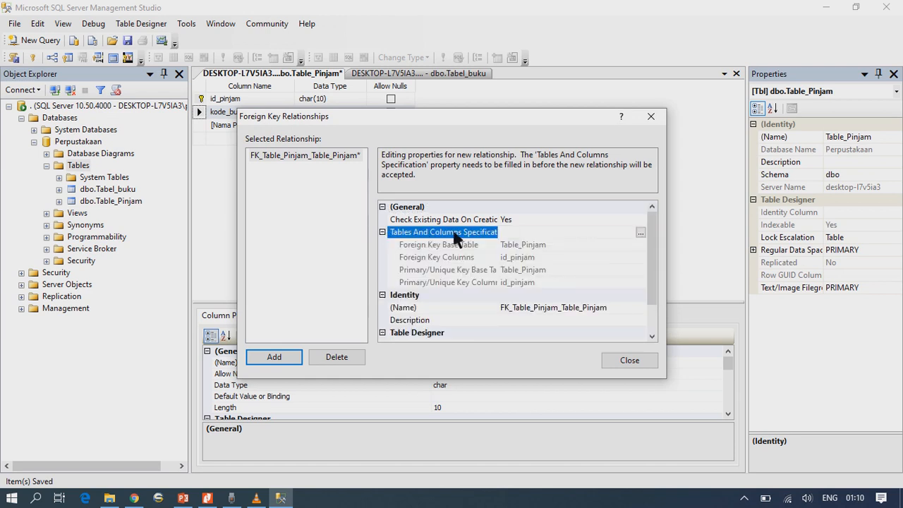
left_click(641, 233)
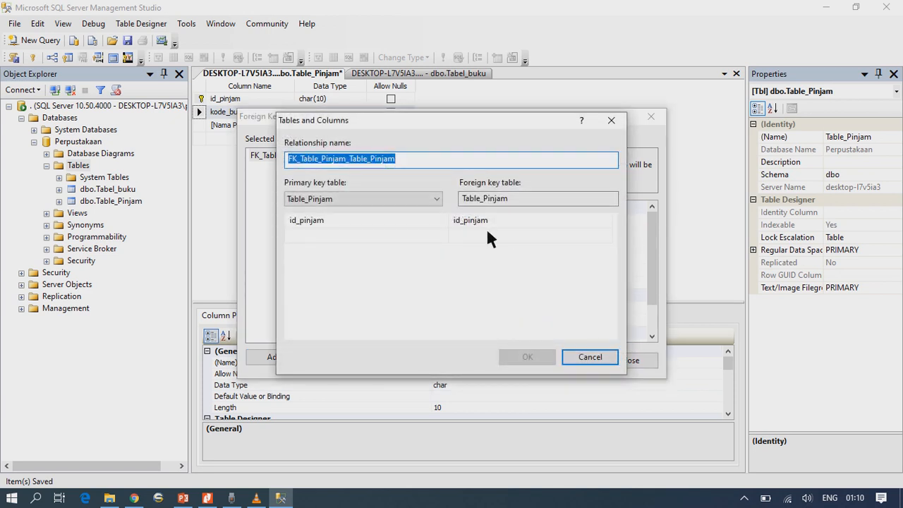
left_click(376, 201)
left_click(376, 211)
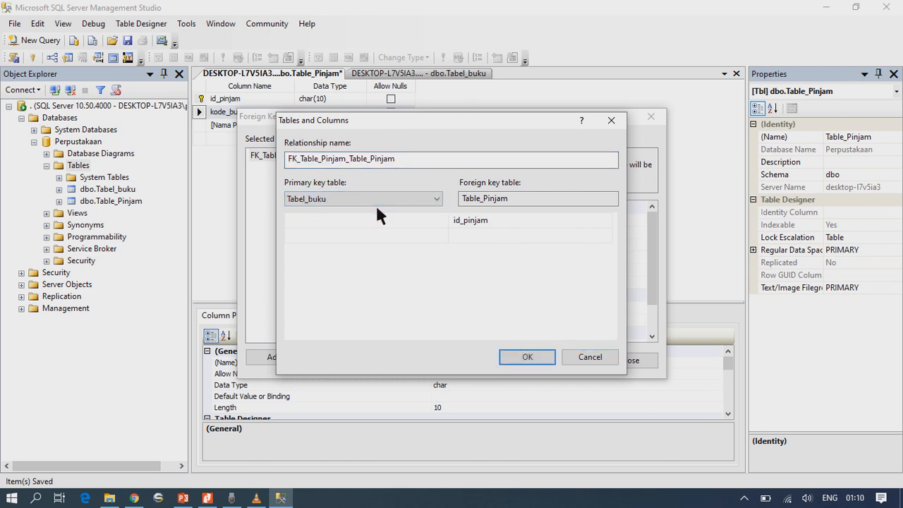
left_click(519, 196)
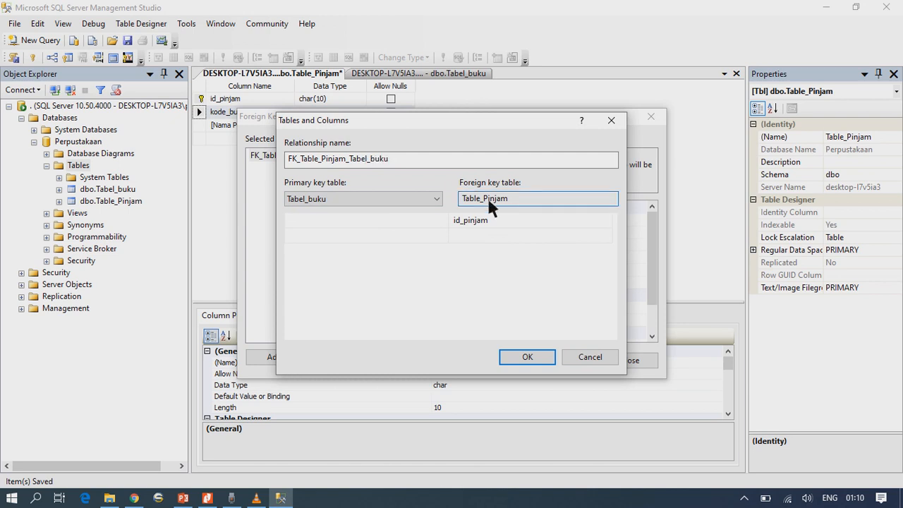
Map Kode_buku in Tabel_buku to the foreign key column kode_buku in Table_Pinjam and finish the relationship.
left_click(390, 219)
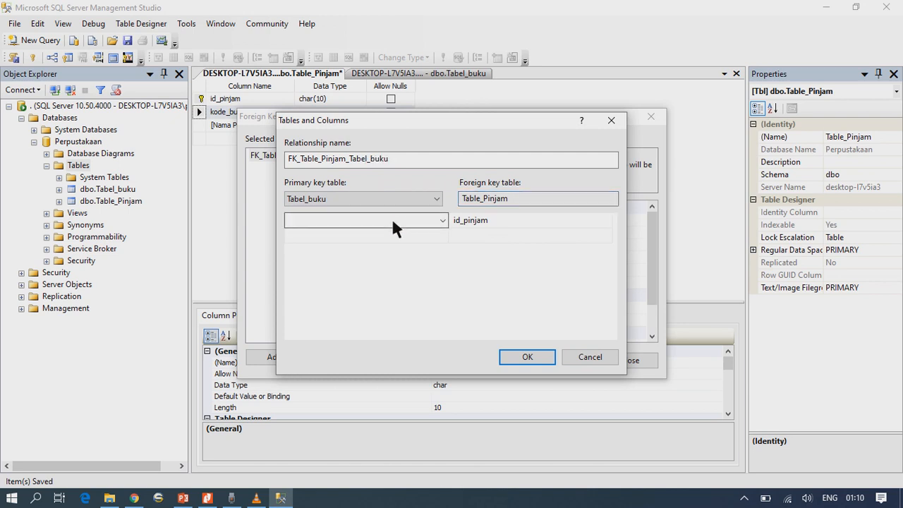
left_click(443, 220)
left_click(432, 233)
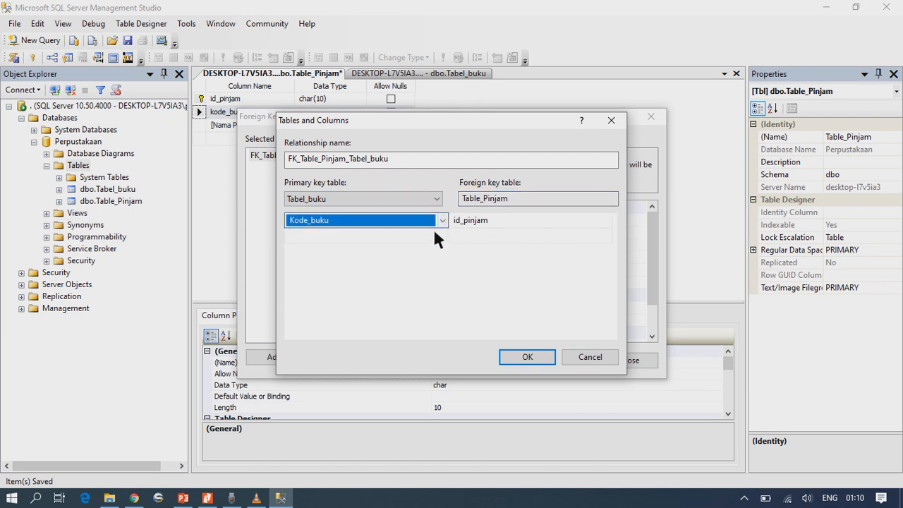
left_click(506, 220)
left_click(606, 220)
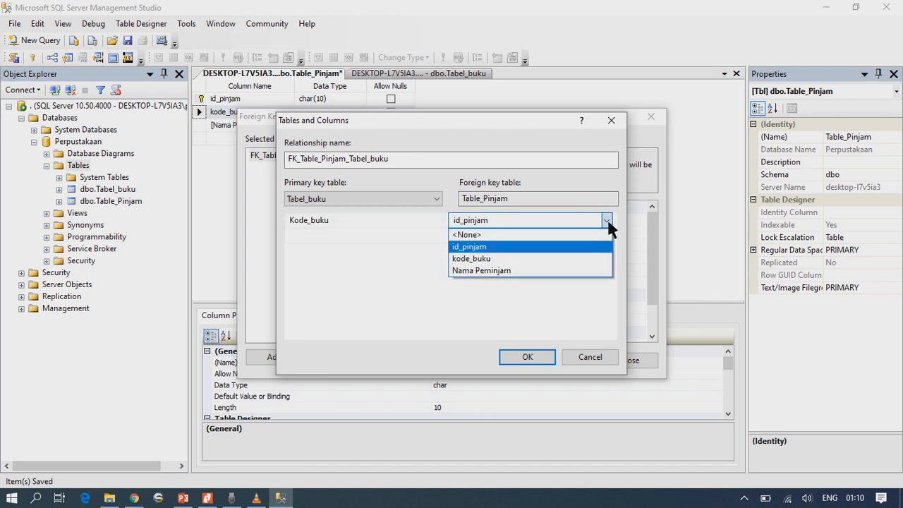
left_click(584, 259)
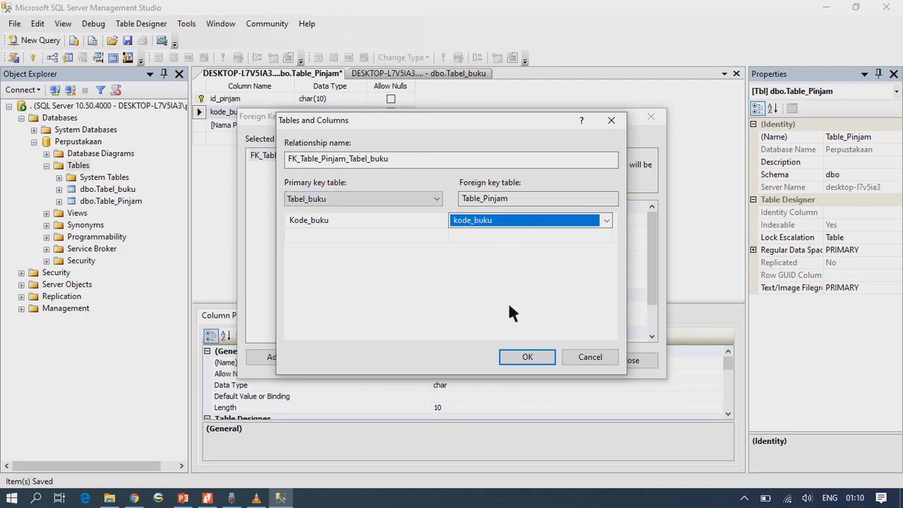
left_click(513, 356)
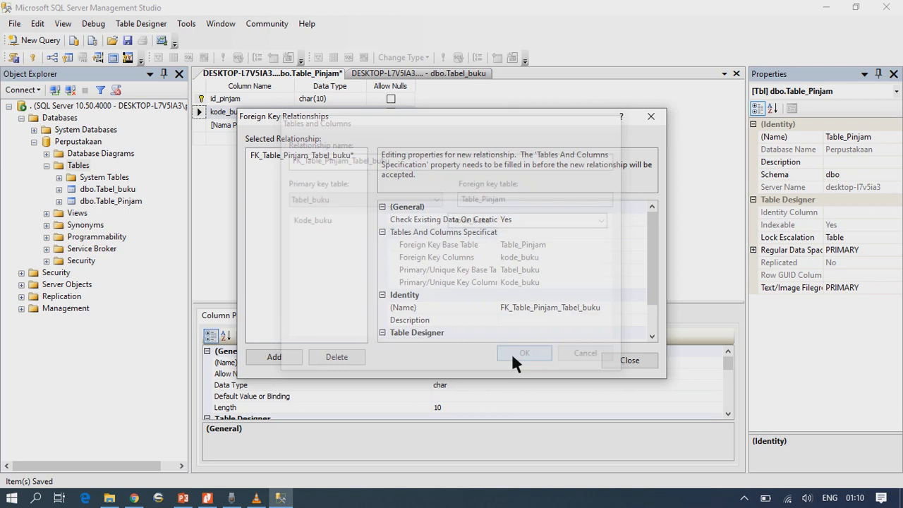
left_click(613, 366)
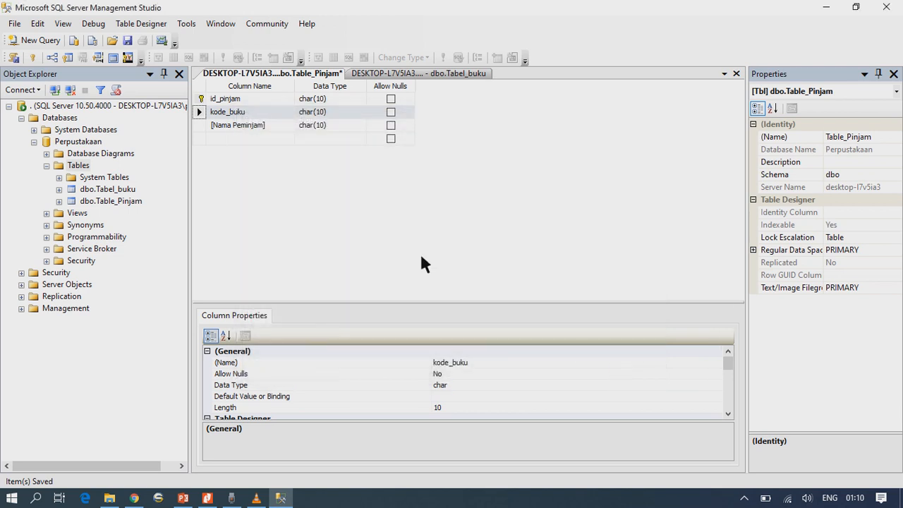
Save the key and relationship changes to both Tabel_buku and Table_Pinjam, and bring up the Tabel_buku design.
left_click(129, 41)
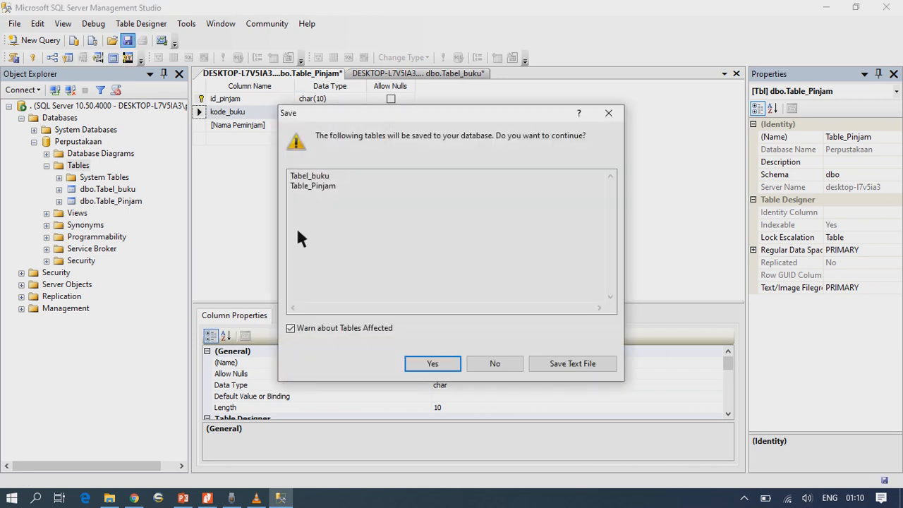
left_click(417, 362)
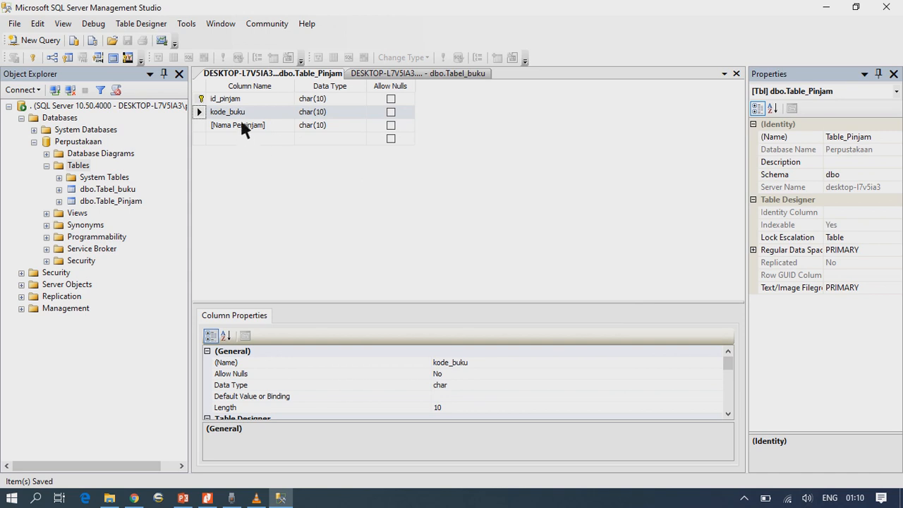
left_click(419, 71)
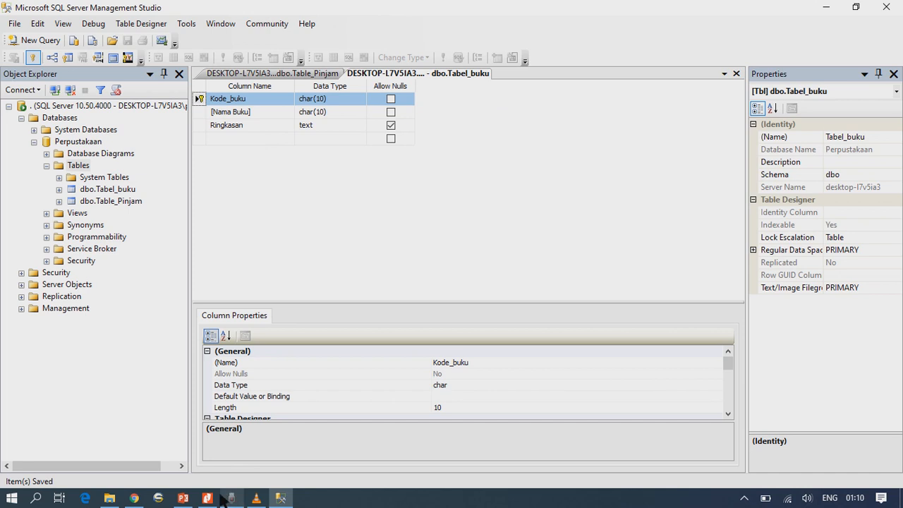
Check the Prakt Modul 2 outline in PowerPoint, and start a new database diagram for Perpustakaan in SQL Server Management Studio, creating the required support objects.
mouse_move(204, 500)
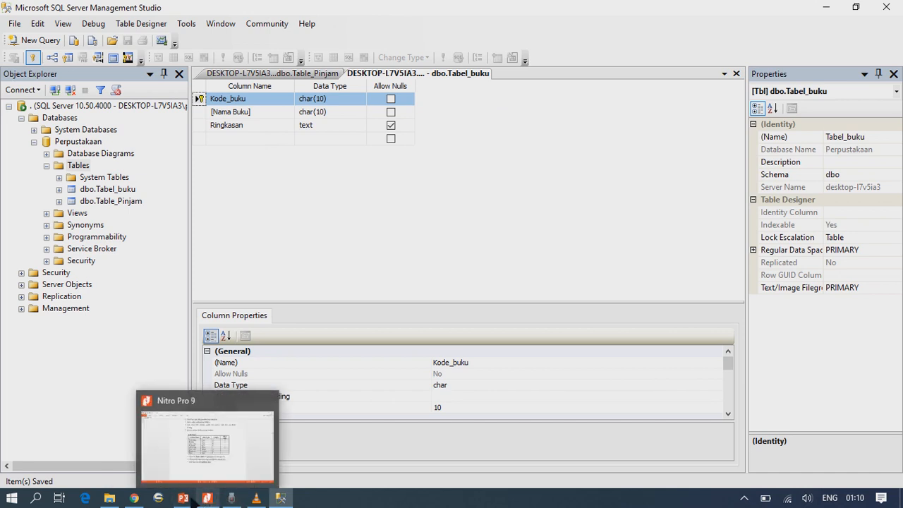
left_click(189, 458)
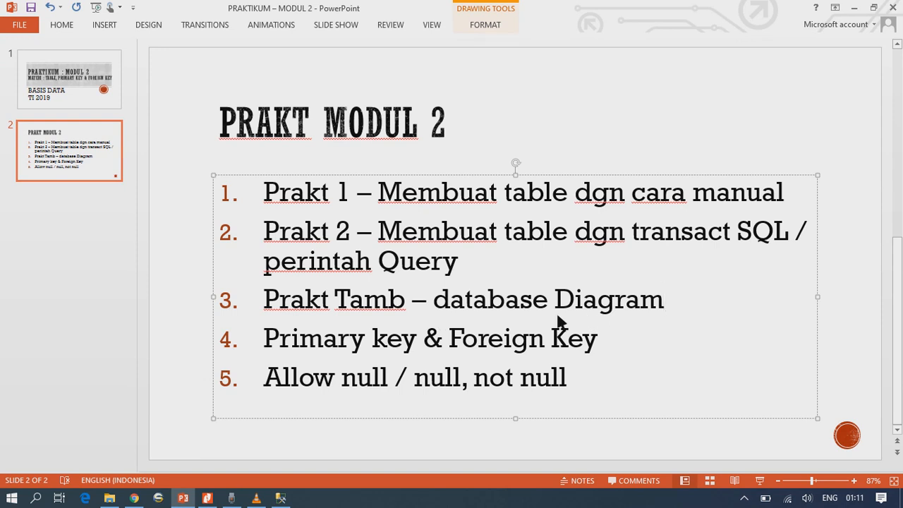
key("alt+Tab")
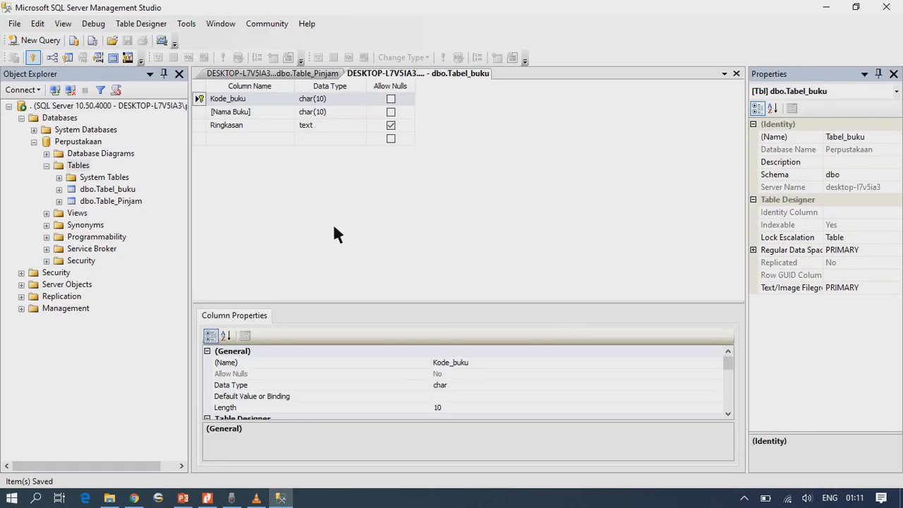
right_click(109, 152)
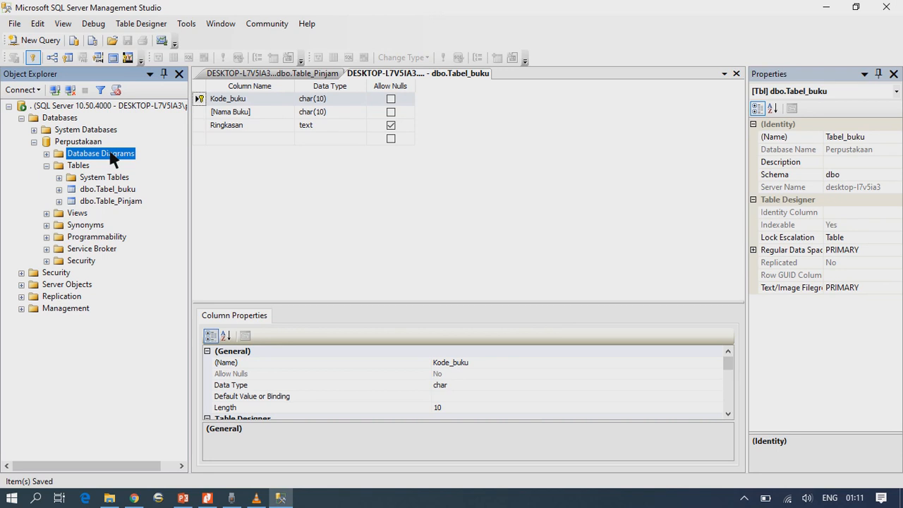
left_click(132, 160)
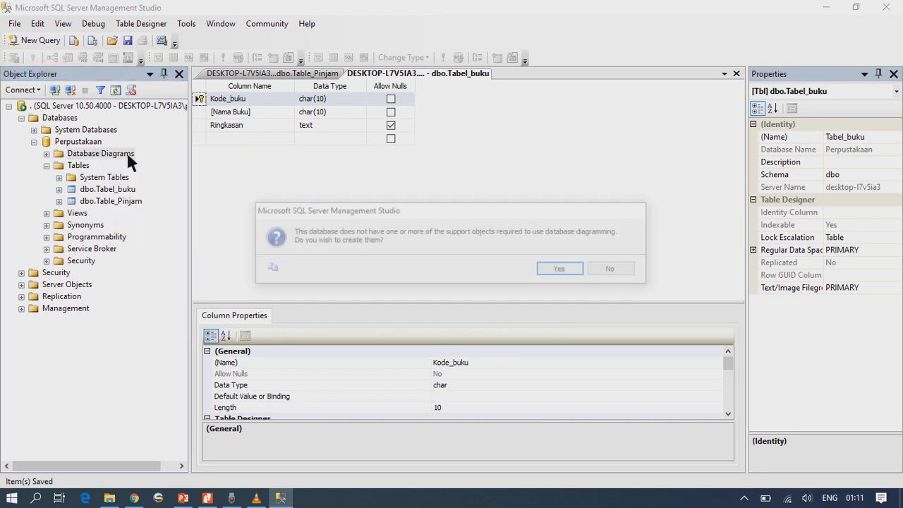
left_click(562, 271)
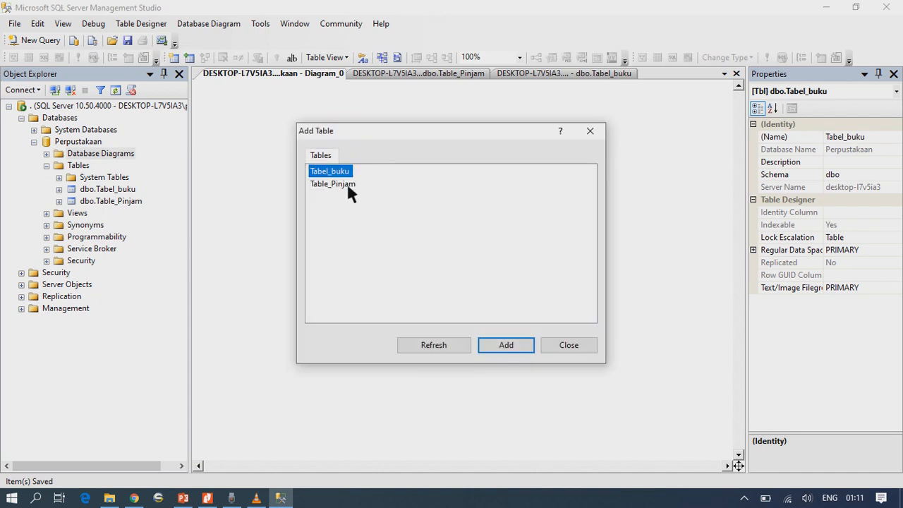
Add Tabel_buku and Table_Pinjam to the new database diagram and finish adding tables.
left_click(512, 350)
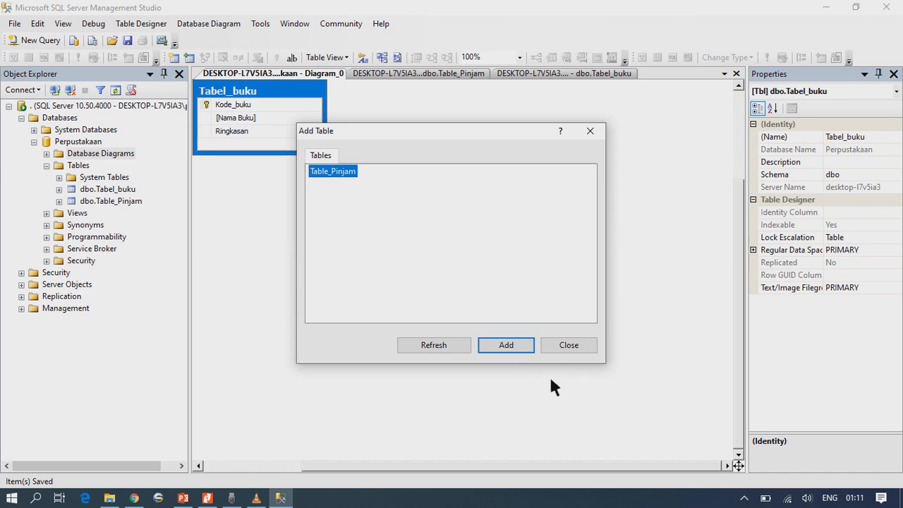
left_click(518, 344)
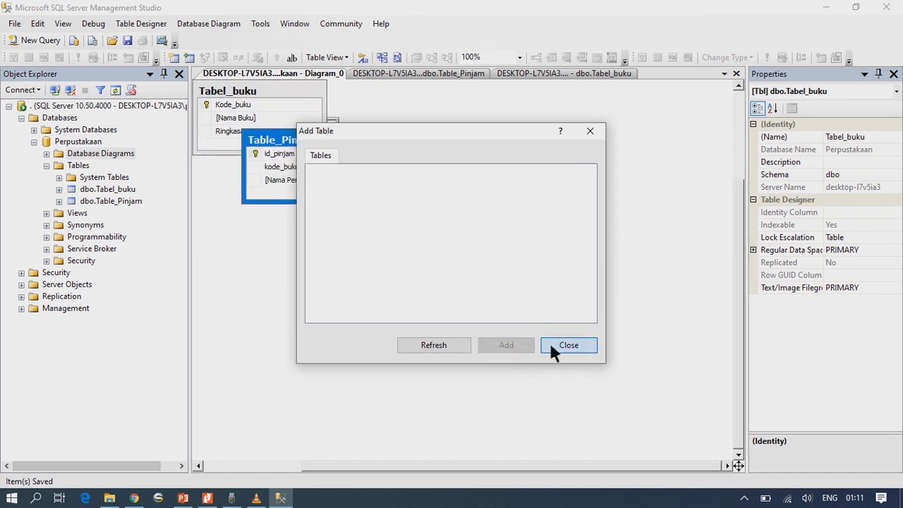
left_click(550, 346)
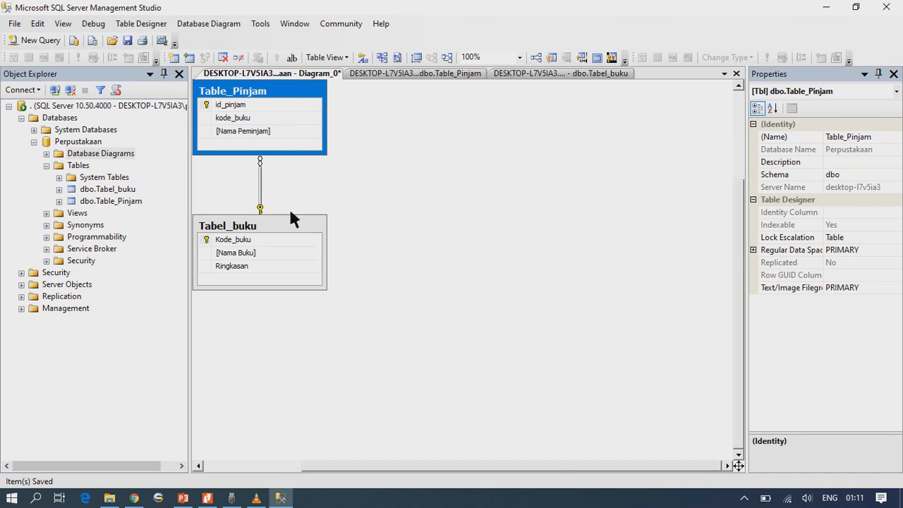
Place Tabel_buku apart from Table_Pinjam in the diagram and align the relationship line's ends with Kode_buku and kode_buku.
left_click(250, 226)
left_click_drag(519, 206, 519, 206)
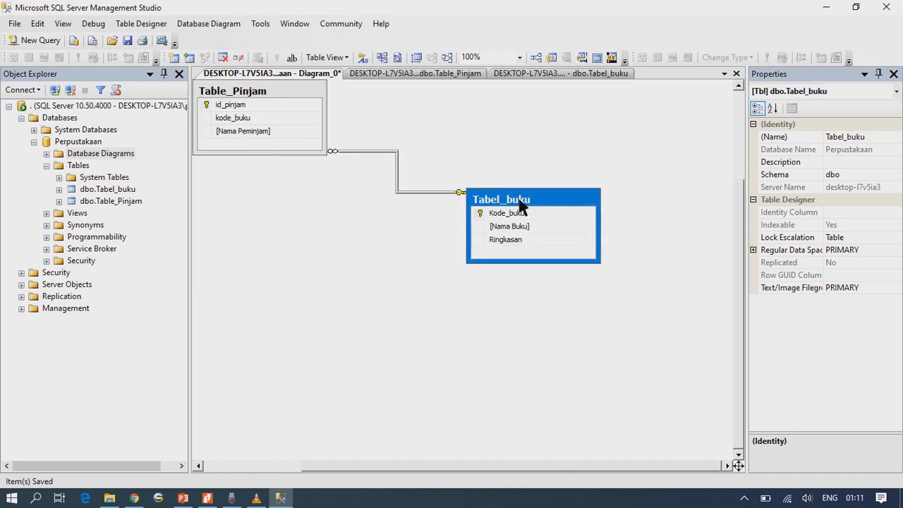
left_click(460, 194)
left_click_drag(457, 211, 457, 210)
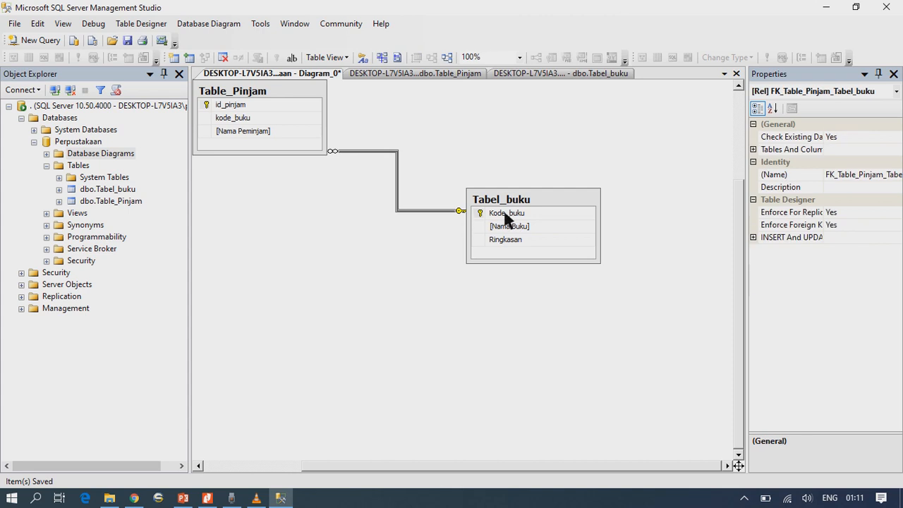
left_click_drag(360, 151, 359, 125)
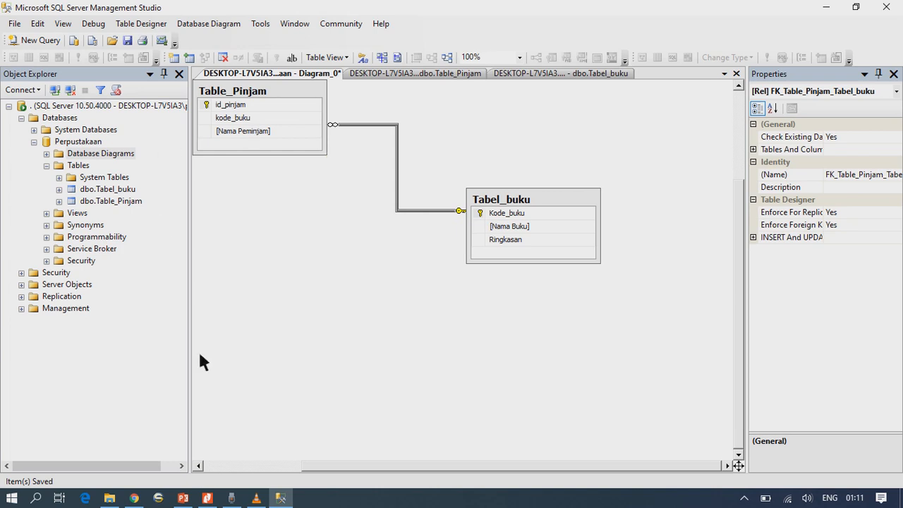
mouse_move(207, 498)
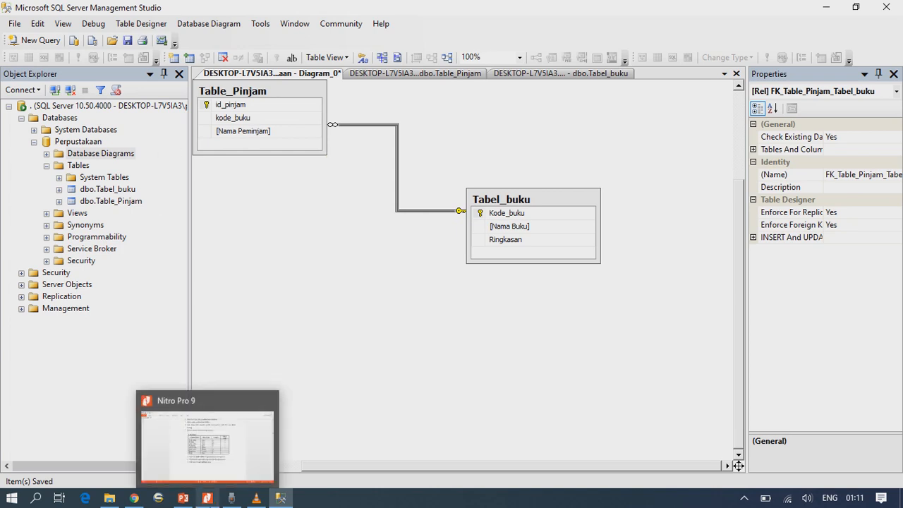